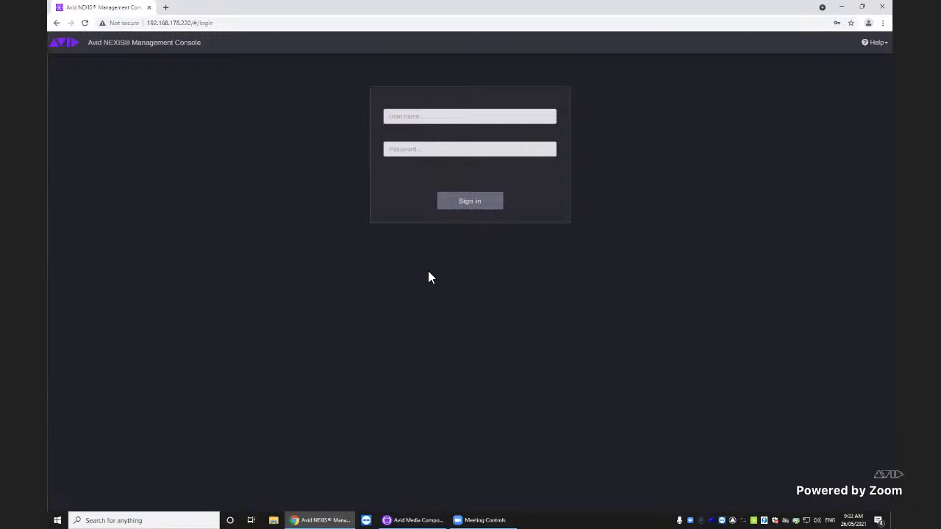
Sign in to the NEXIS Management Console with the saved Administrator credentials
click(414, 118)
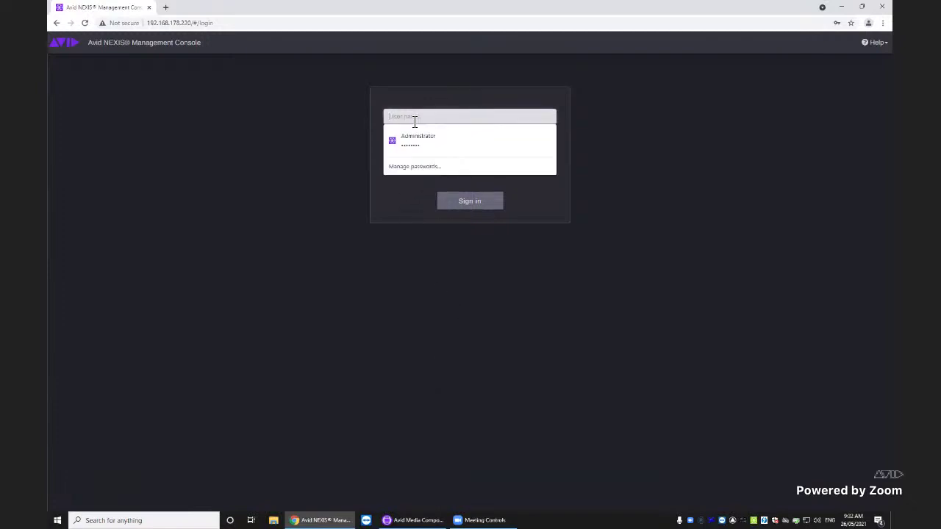
click(426, 134)
click(473, 205)
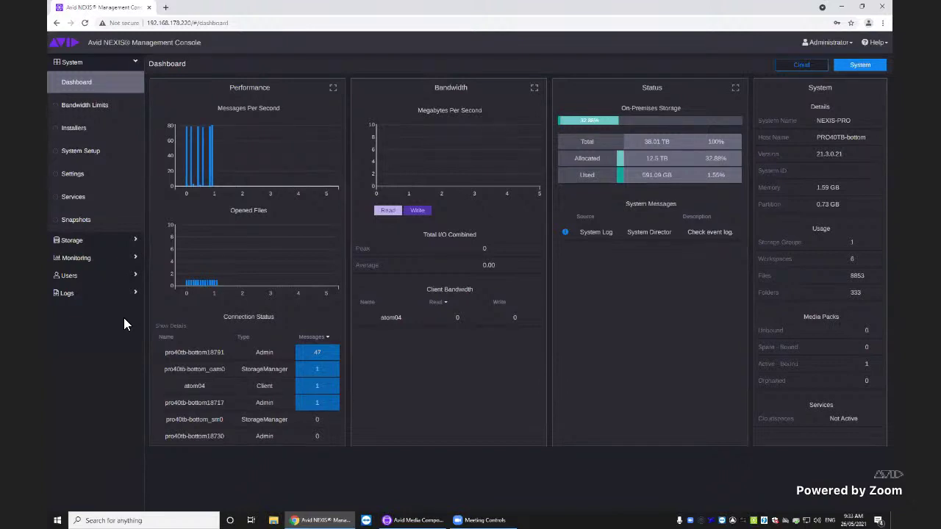
Go to Storage > Workspaces and start a new workspace
click(73, 241)
click(71, 103)
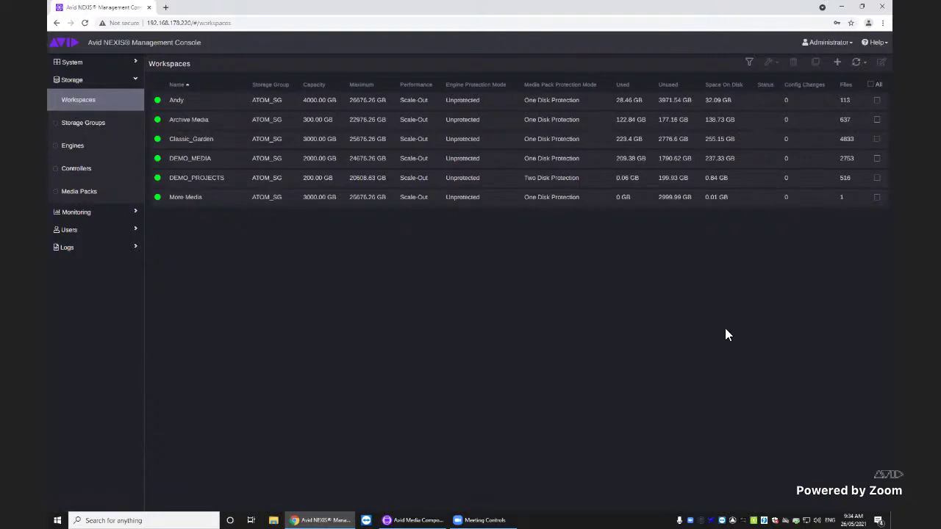
click(838, 64)
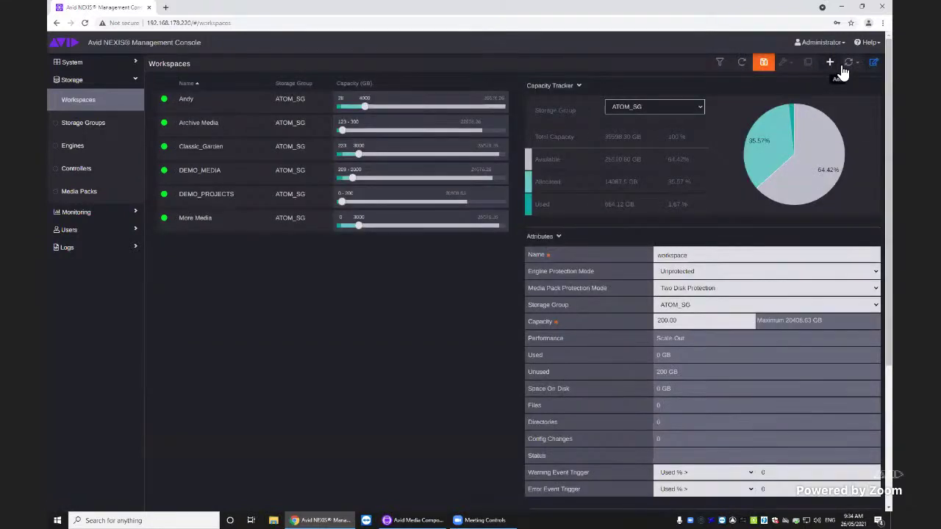
Name the workspace YET MORE STORAGE and set Media Pack Protection to One Disk Protection
drag(706, 256, 623, 257)
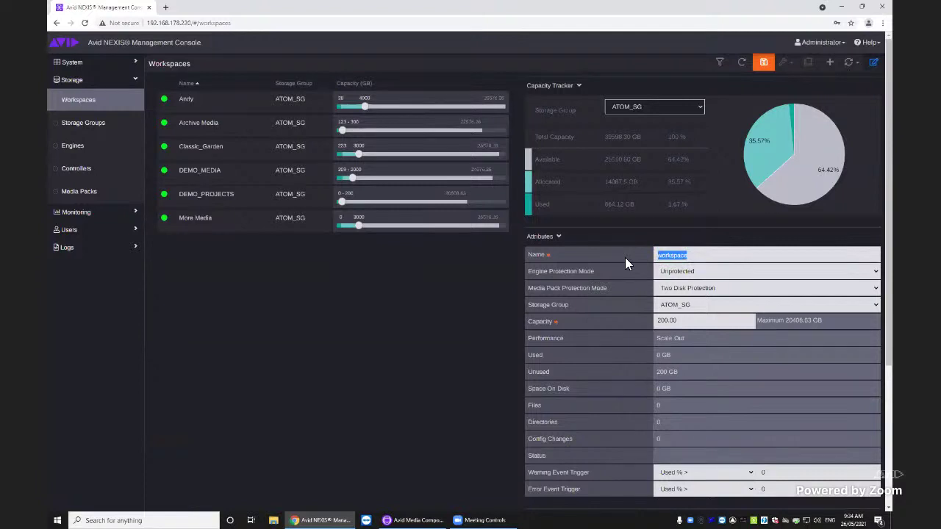
text(YET MOTE STORAGE)
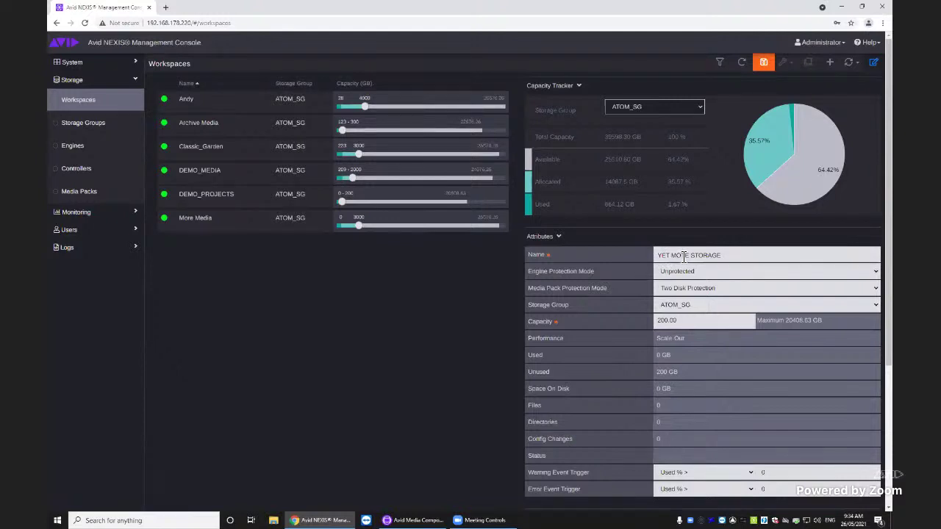
click(684, 256)
key(Delete)
text(R)
click(702, 294)
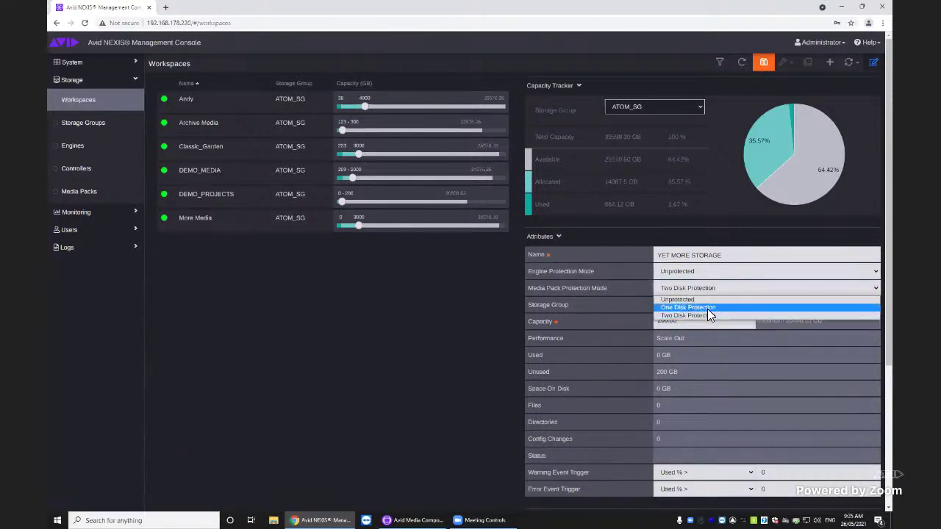
click(708, 309)
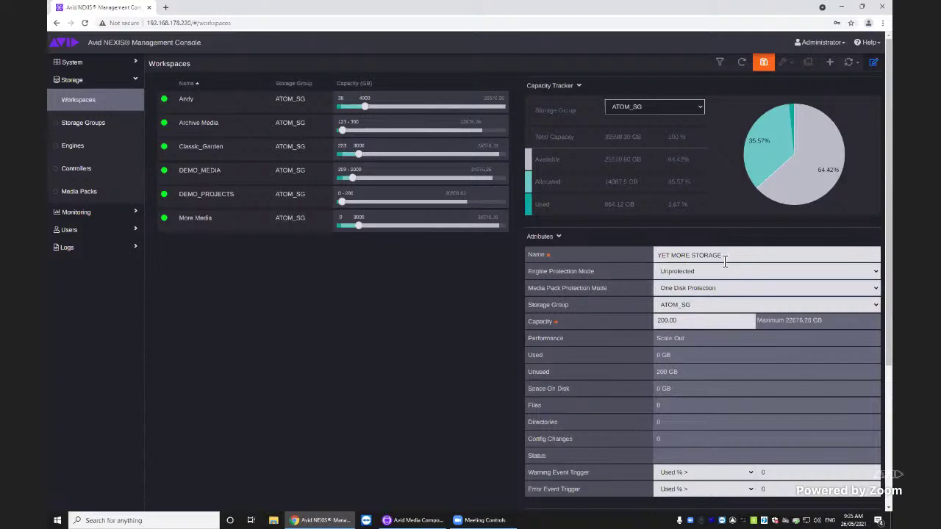
drag(724, 257, 650, 259)
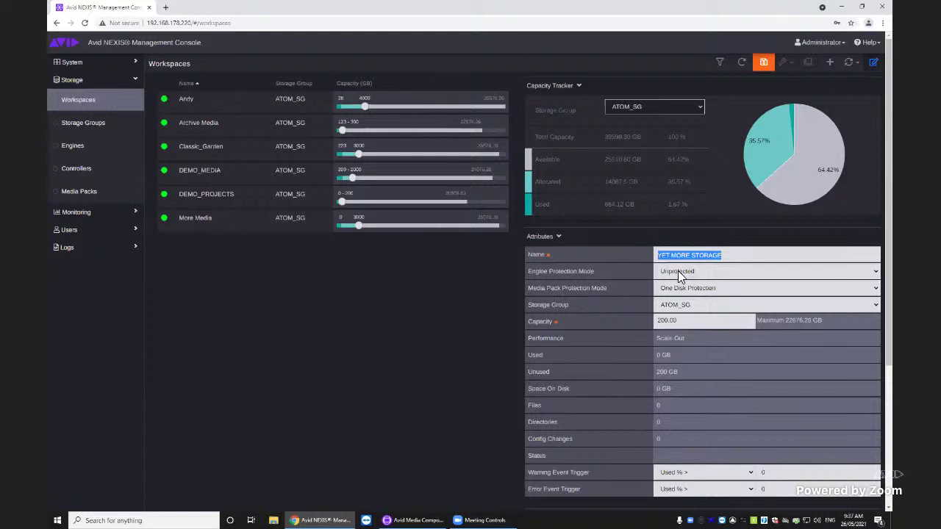
scroll(712, 388, down, 3)
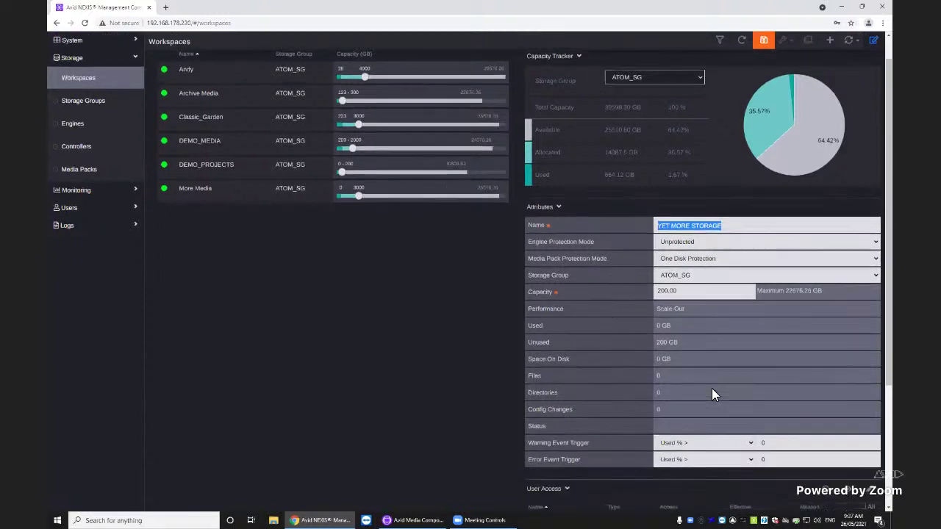
scroll(711, 385, up, 3)
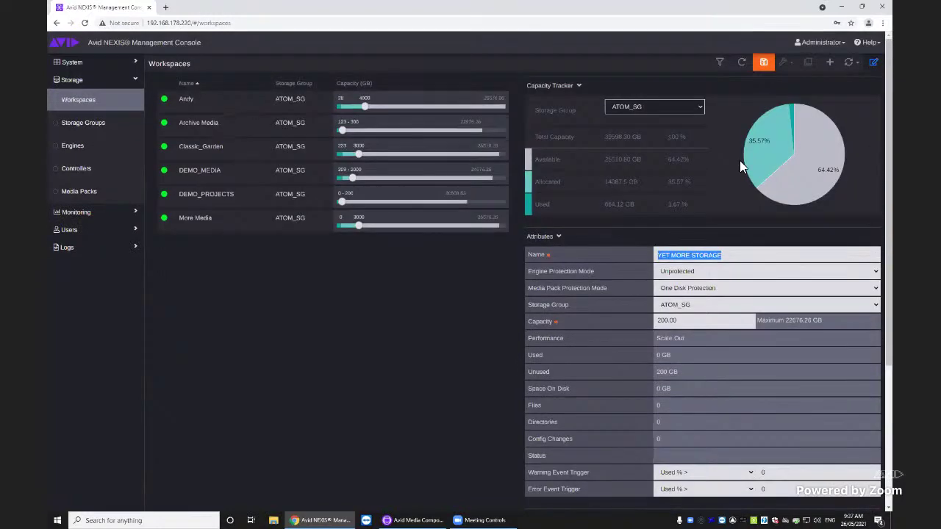
Save the new YET MORE STORAGE workspace
click(762, 63)
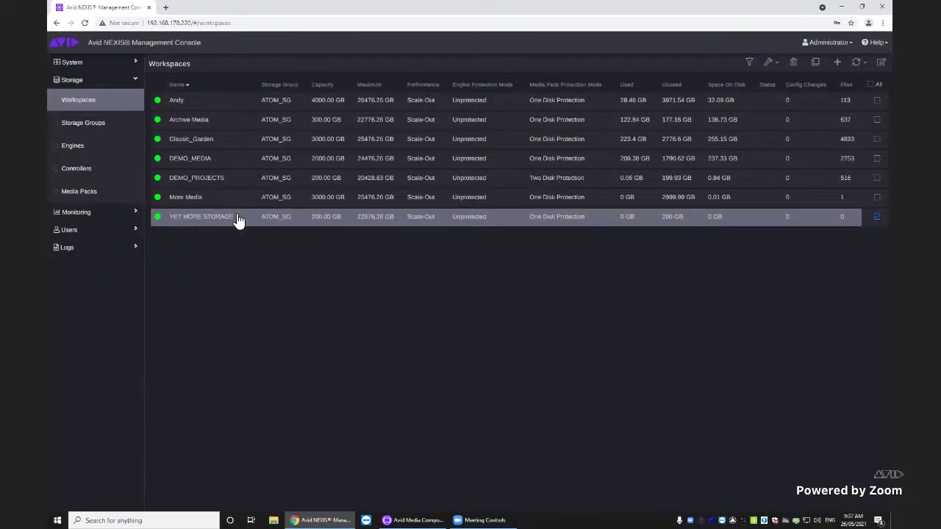
Create a new user named ADDME and make it a member of the CLIMBING group
click(115, 231)
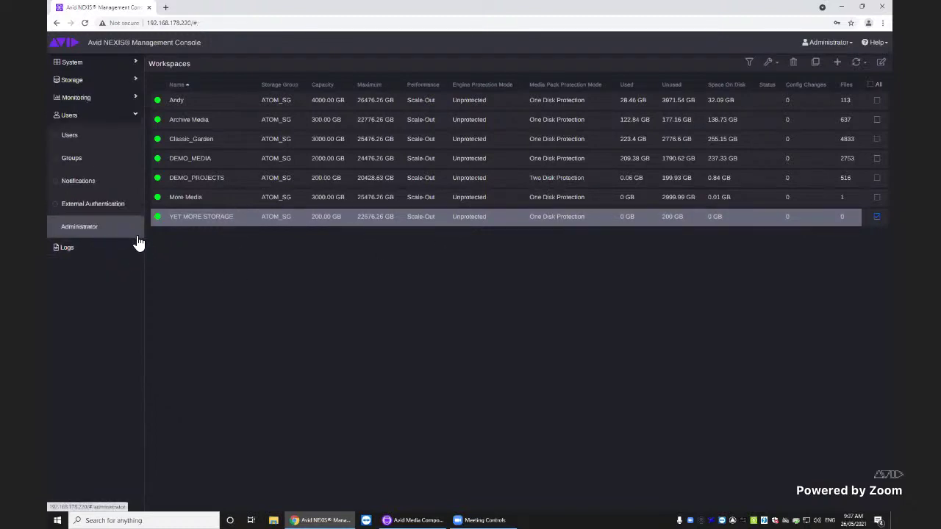
click(71, 135)
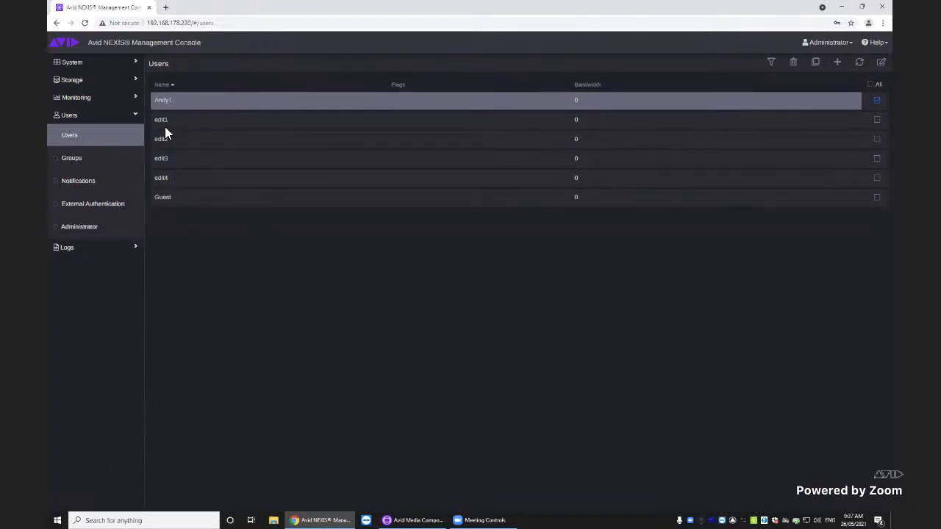
click(839, 66)
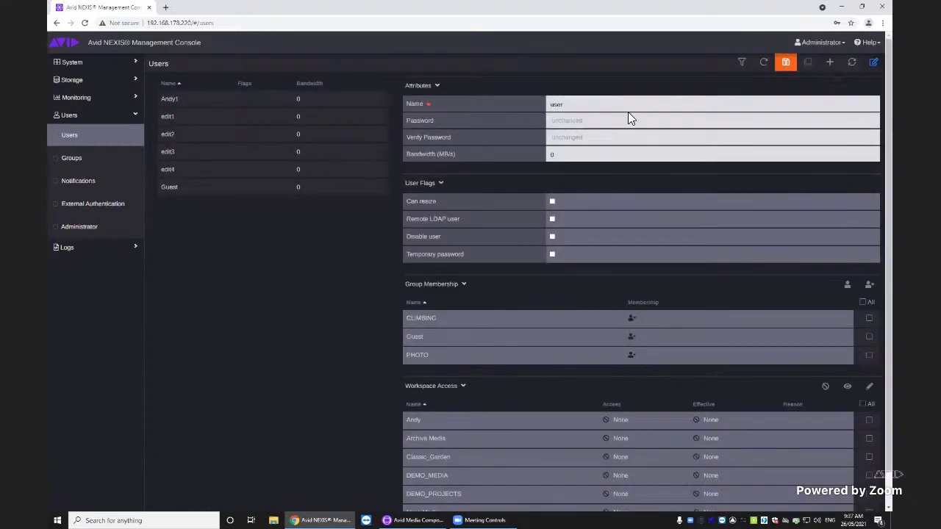
double_click(583, 104)
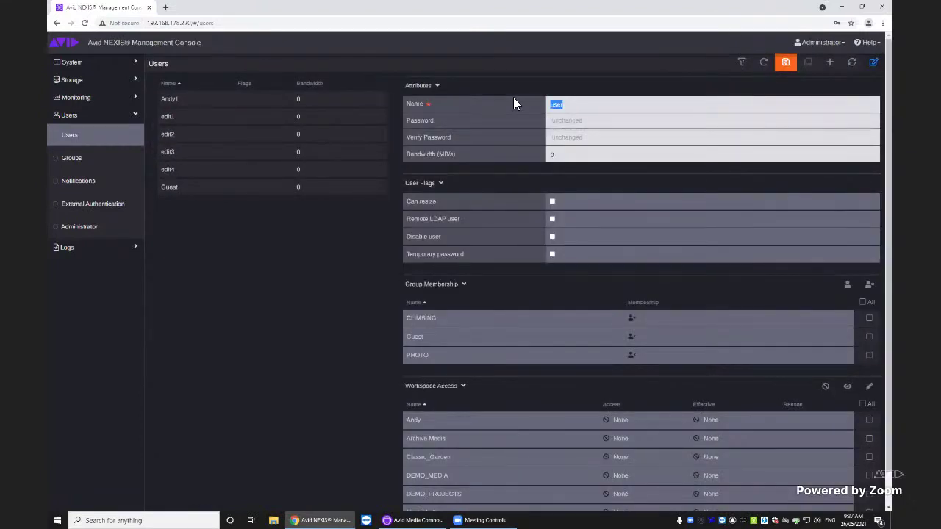
text(ADDME)
scroll(473, 246, down, 1)
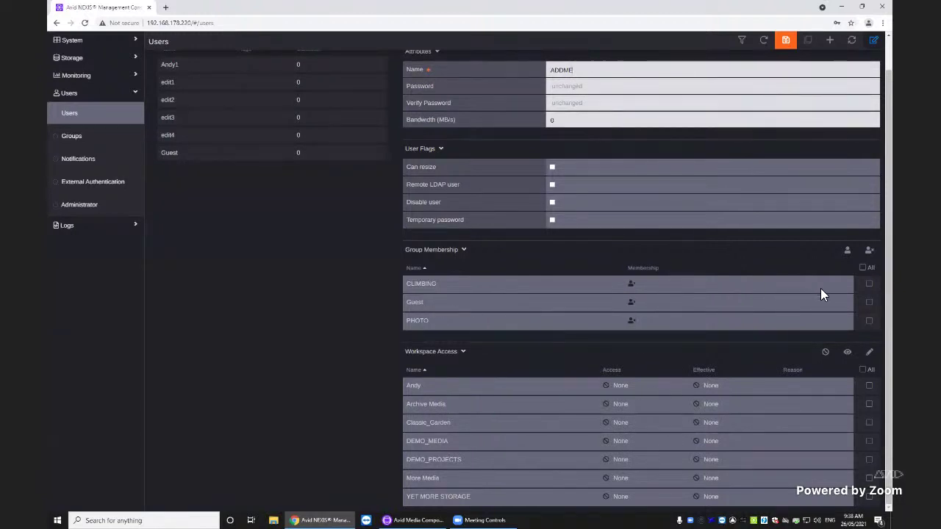
click(870, 285)
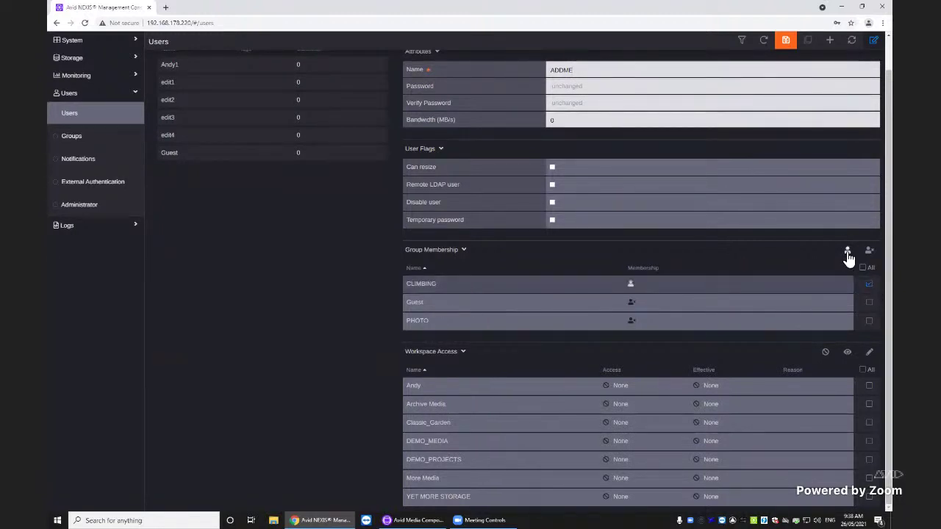
scroll(703, 272, up, 1)
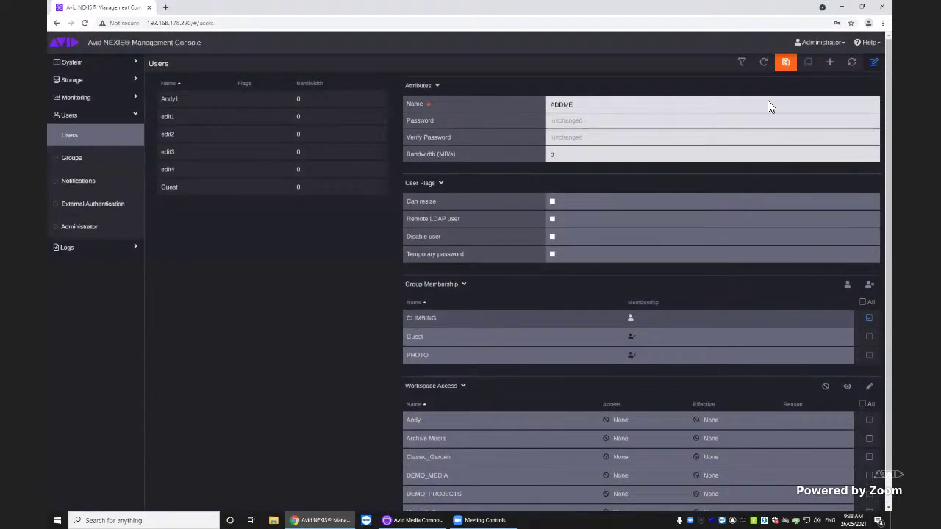
Enter and confirm a password for ADDME, save the user, and decline browser password saving
click(785, 64)
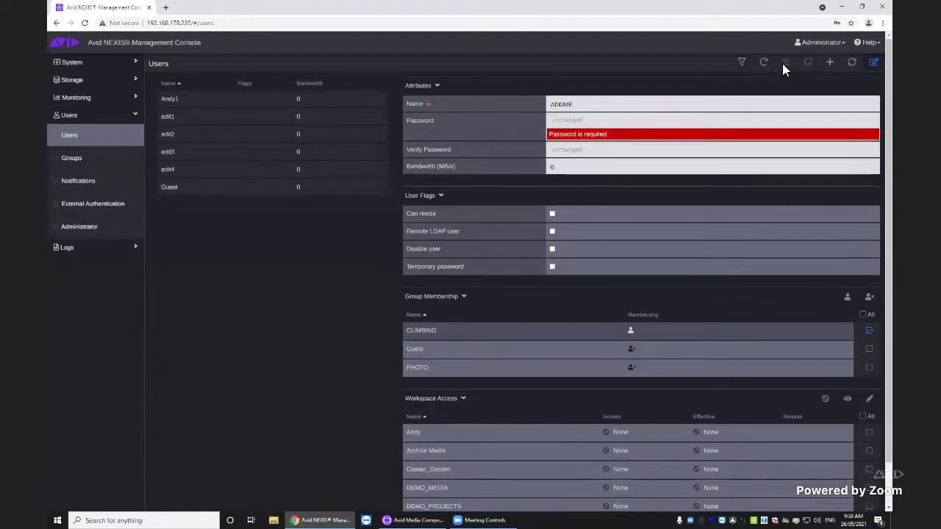
click(560, 120)
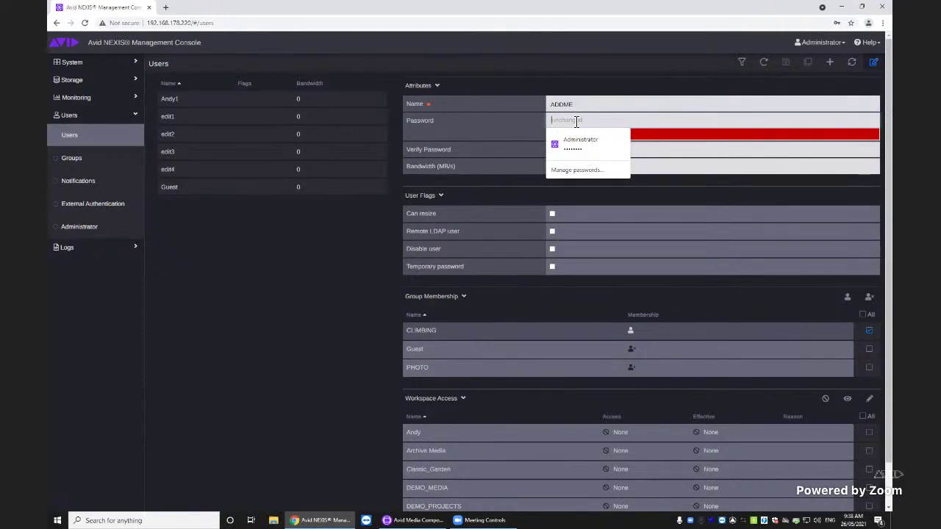
click(611, 190)
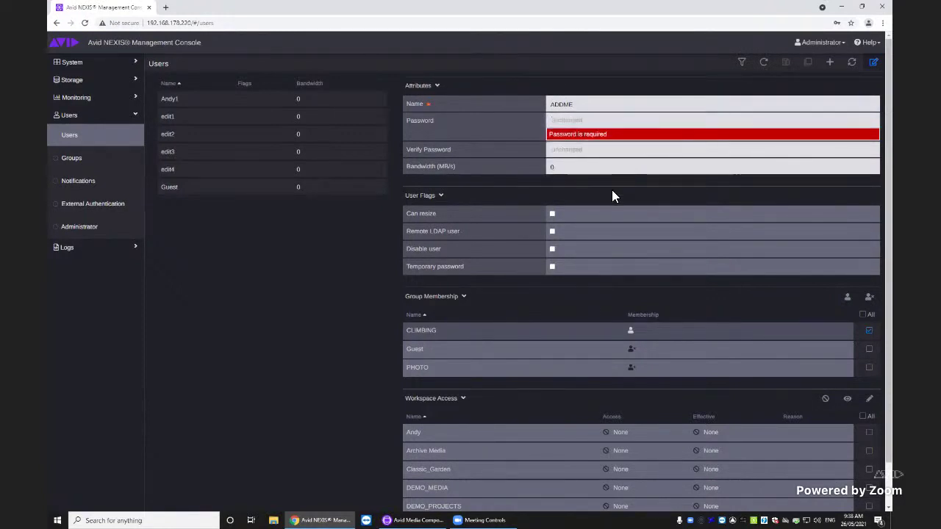
click(572, 122)
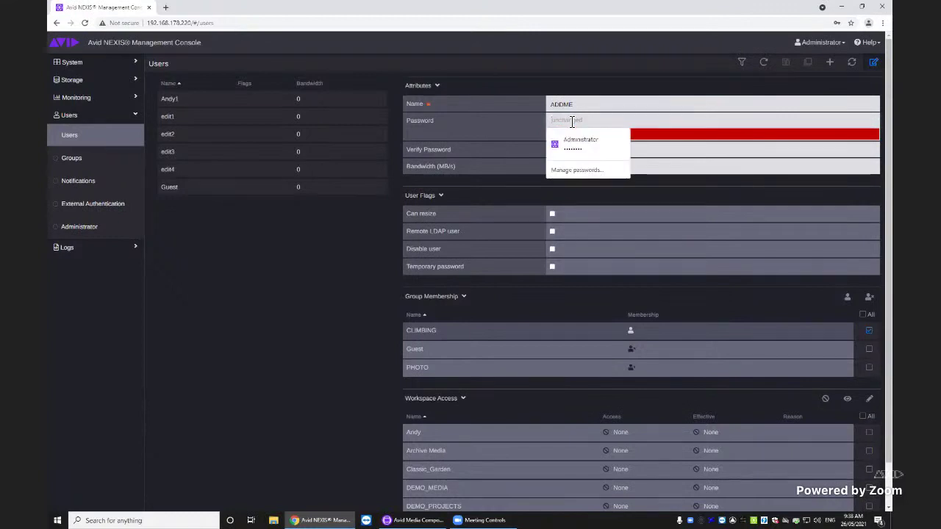
text(a)
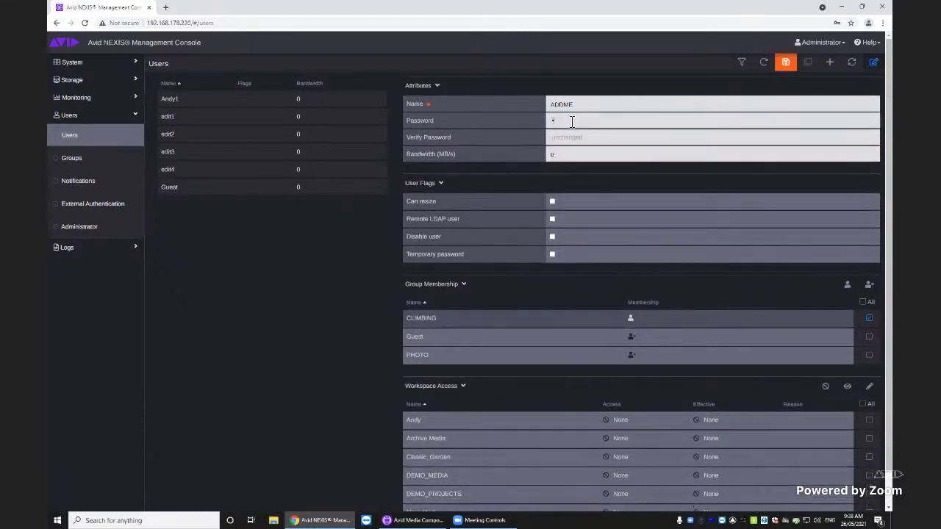
text(vid)
click(569, 139)
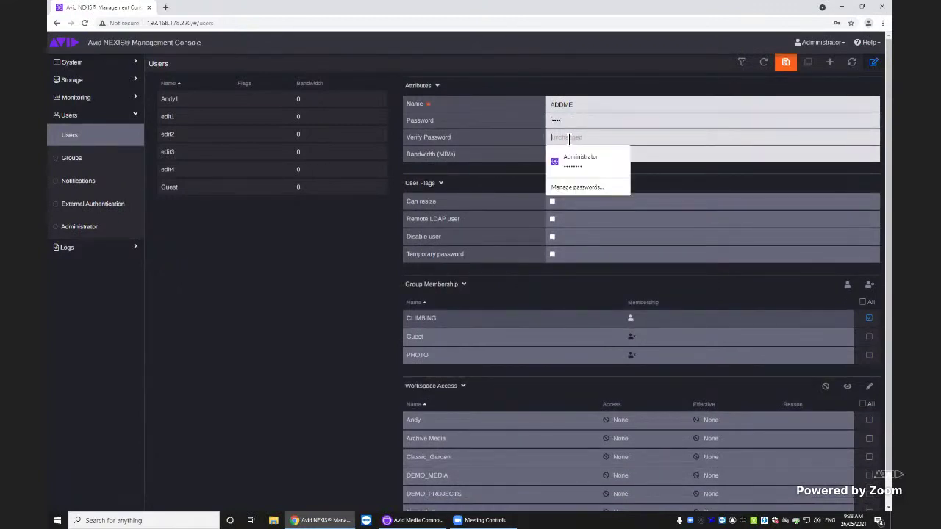
text(avid)
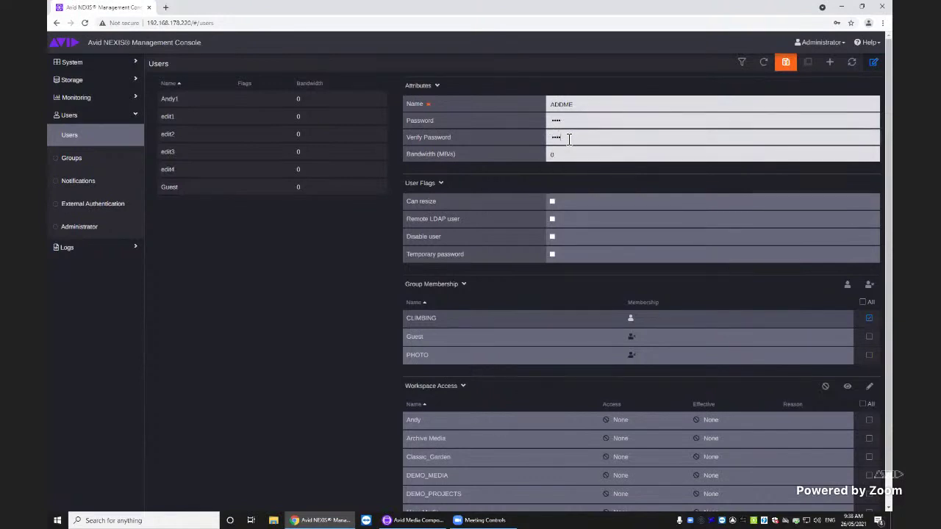
click(785, 62)
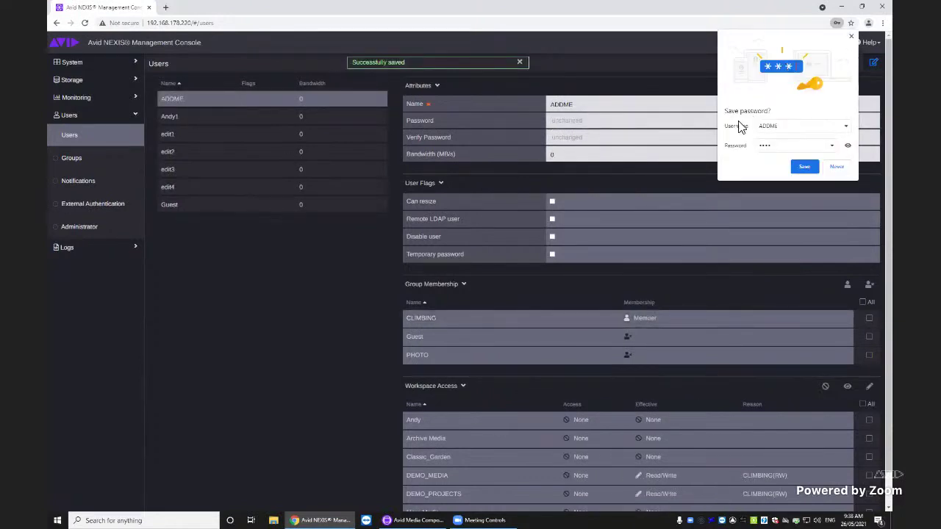
click(836, 167)
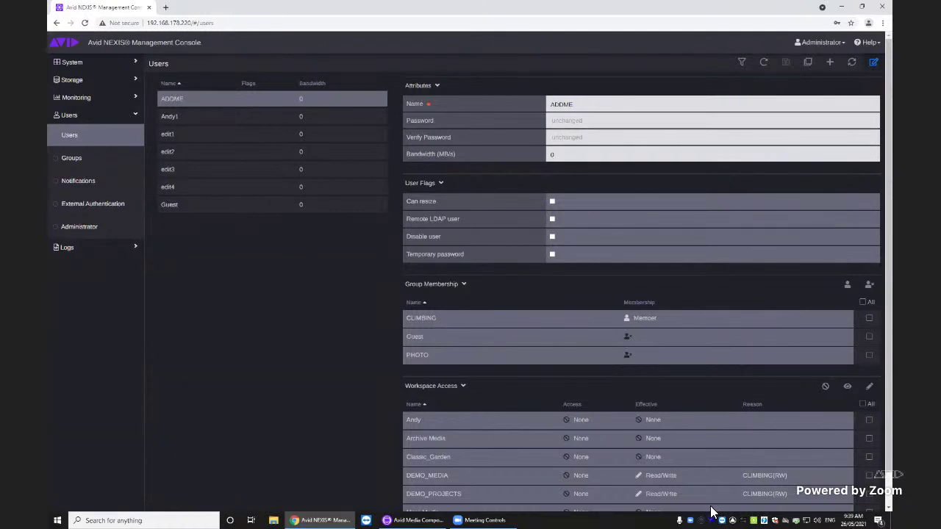
Bring up the NEXIS Client Manager, move it higher to review workspaces, then close it
click(753, 521)
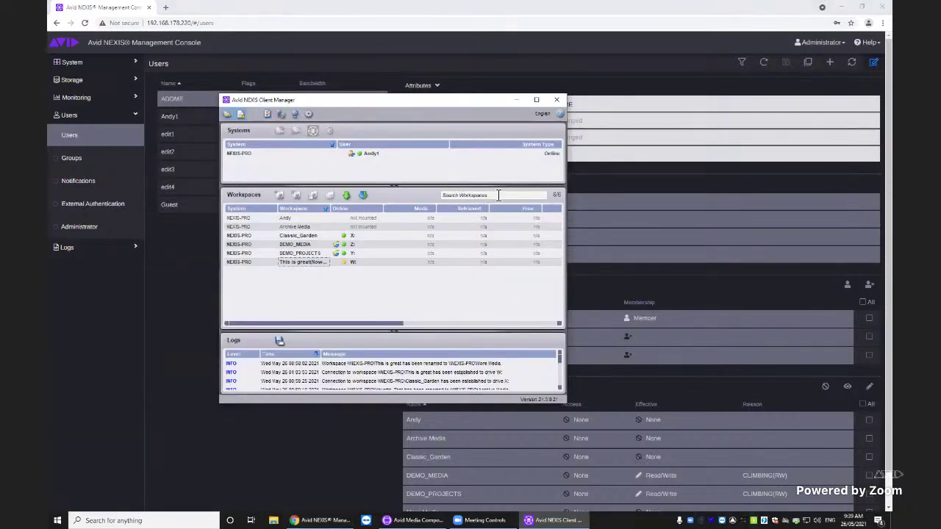
drag(430, 103, 573, 42)
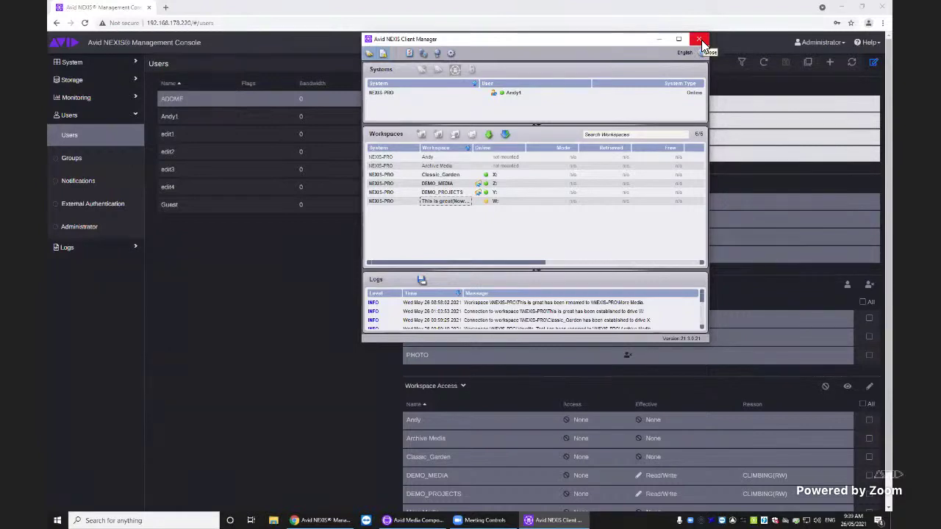
click(657, 38)
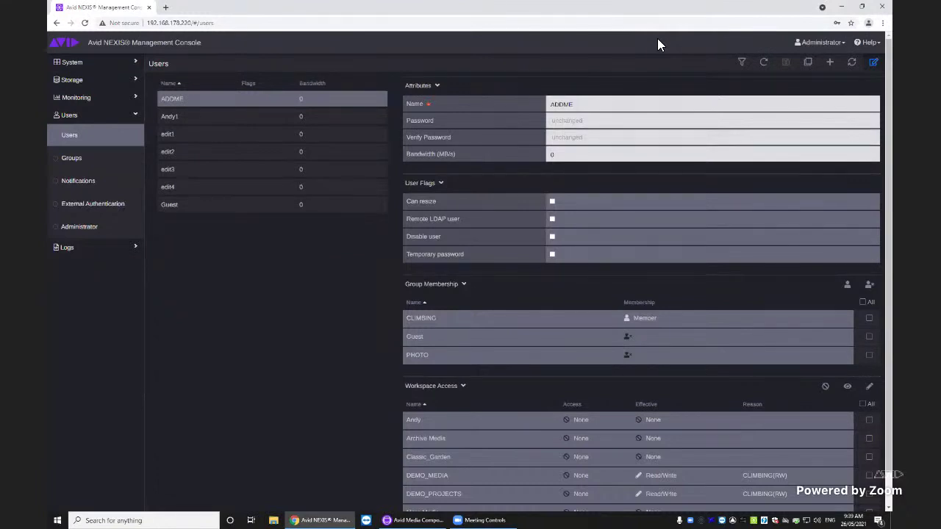
Minimize Chrome to reveal Media Composer's Select Project dialog
click(840, 9)
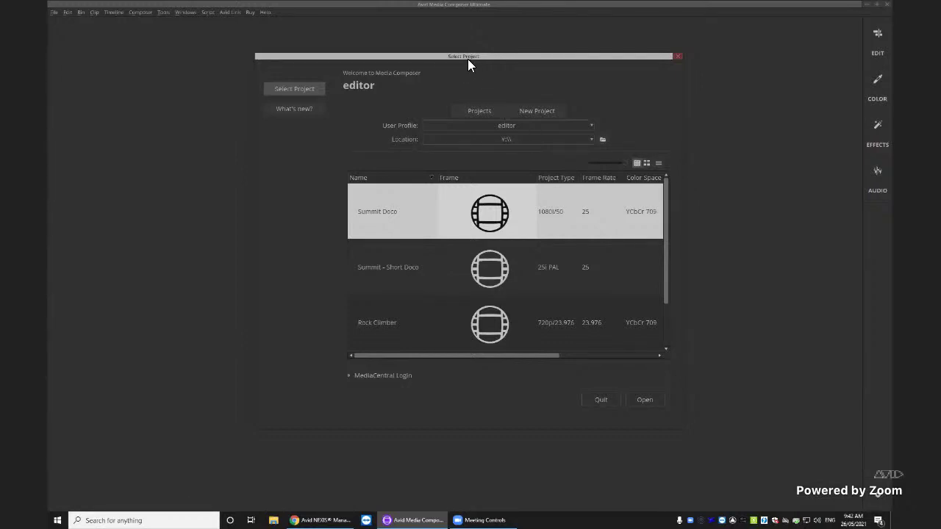
Browse the project list, trying the thumbnail view before returning to the detailed list
drag(466, 58, 469, 60)
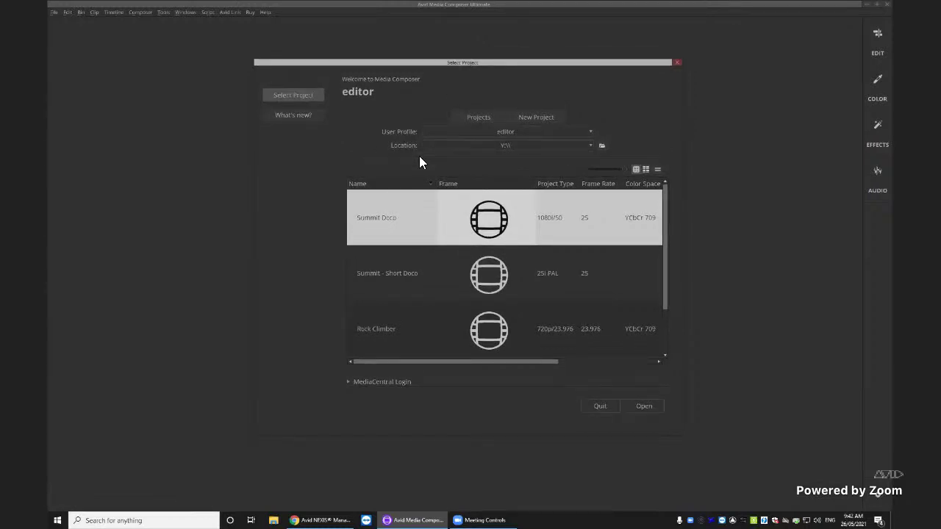
scroll(456, 247, down, 1)
scroll(456, 248, up, 1)
scroll(504, 241, down, 1)
scroll(489, 254, up, 1)
click(646, 172)
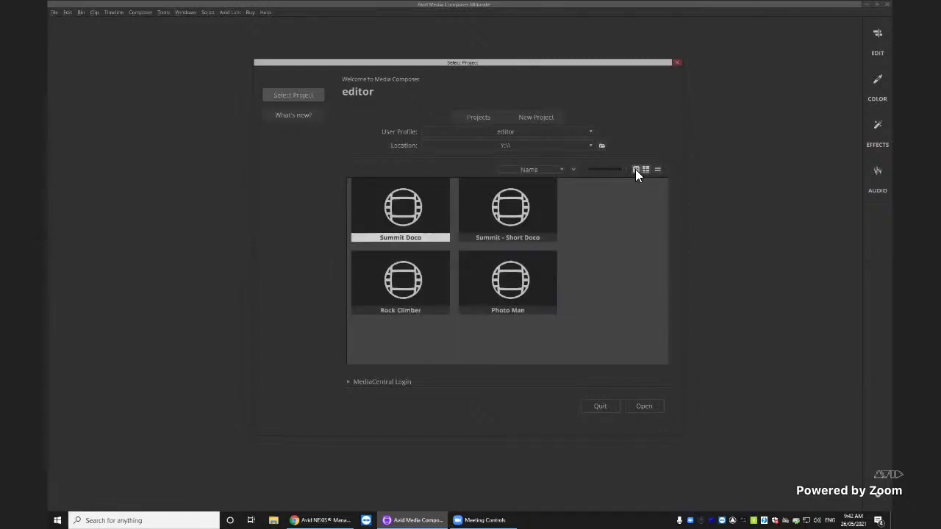
click(635, 170)
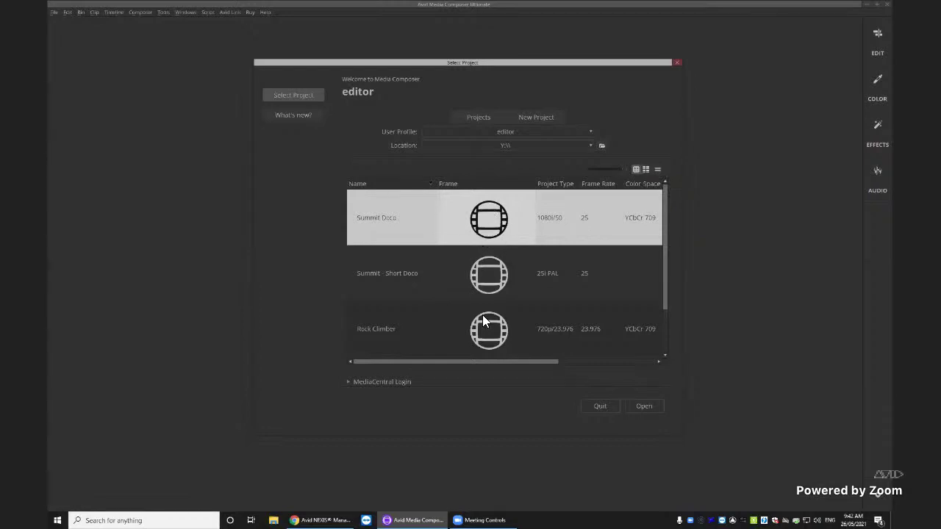
Remove the Frame column from the project list via Choose Columns
click(658, 171)
click(669, 189)
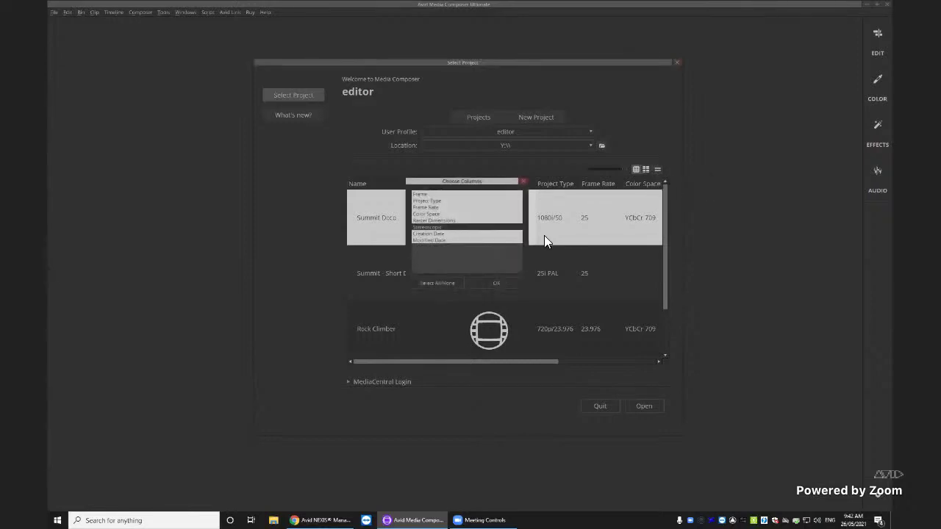
click(426, 194)
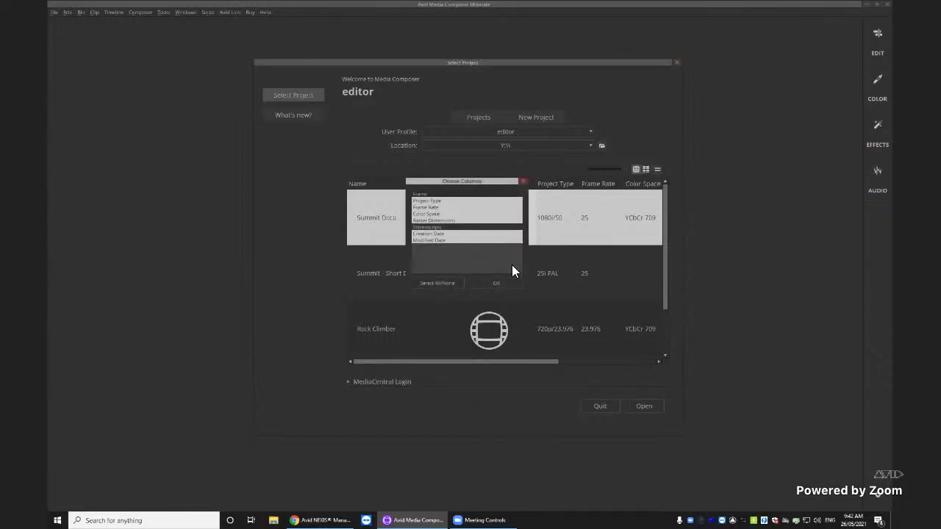
click(492, 282)
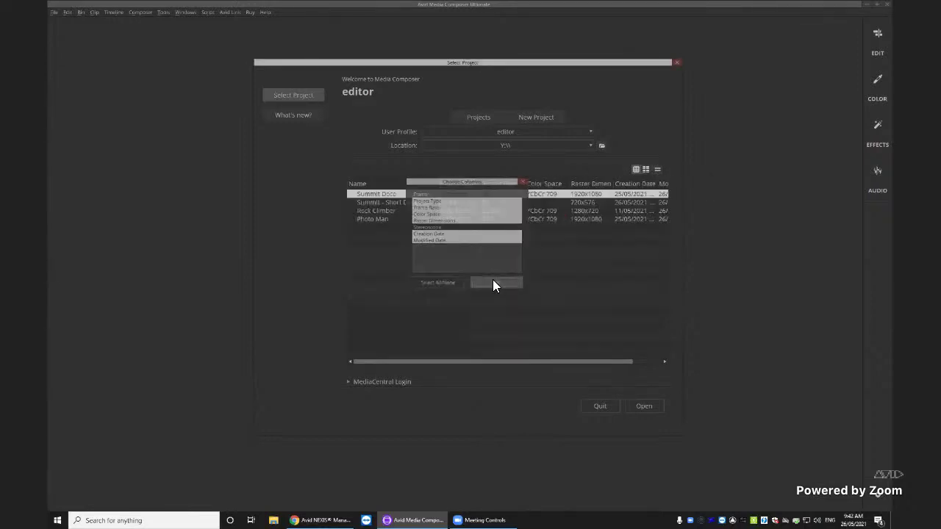
Select Photo Man, revisit the column chooser, then select the Summit Doco project
click(382, 219)
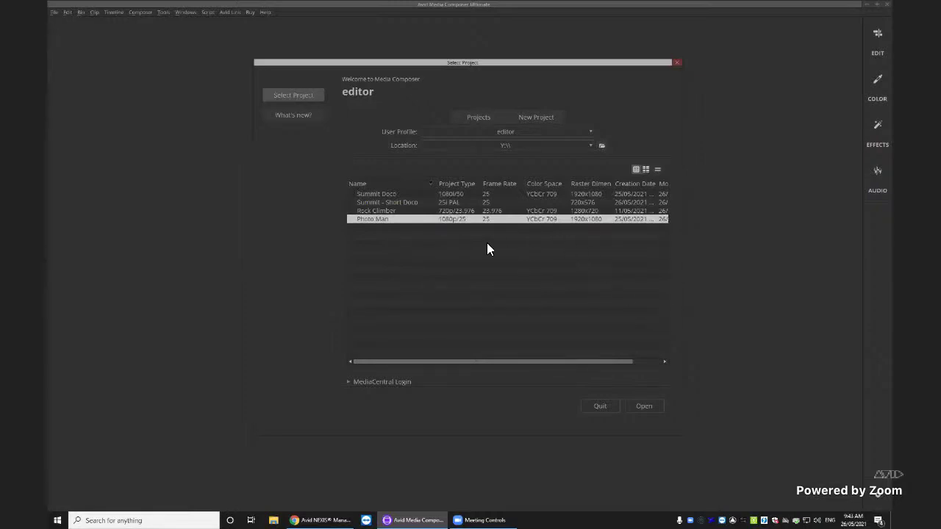
drag(449, 361, 708, 184)
click(669, 185)
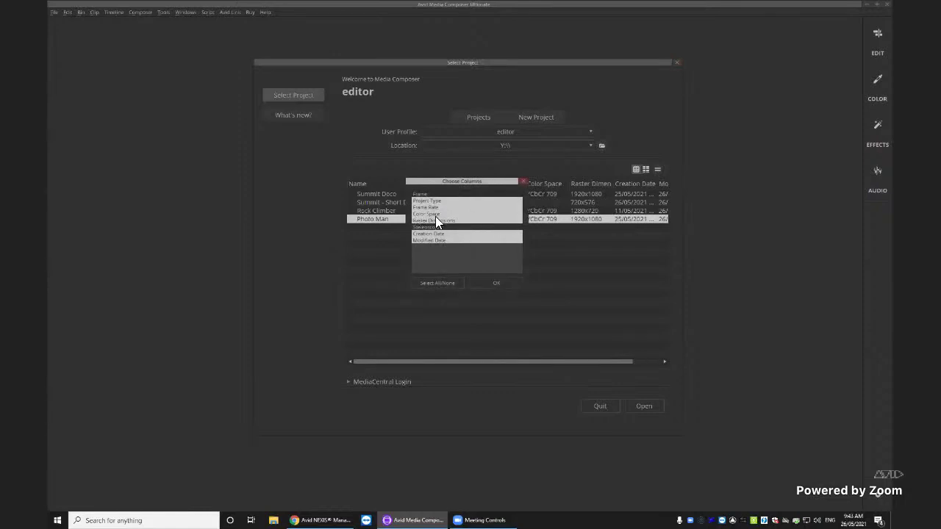
click(486, 283)
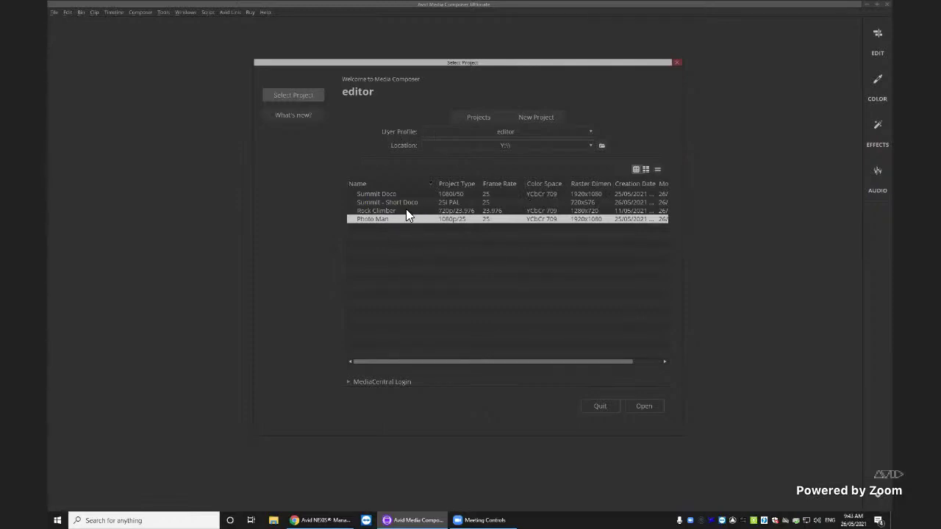
click(371, 196)
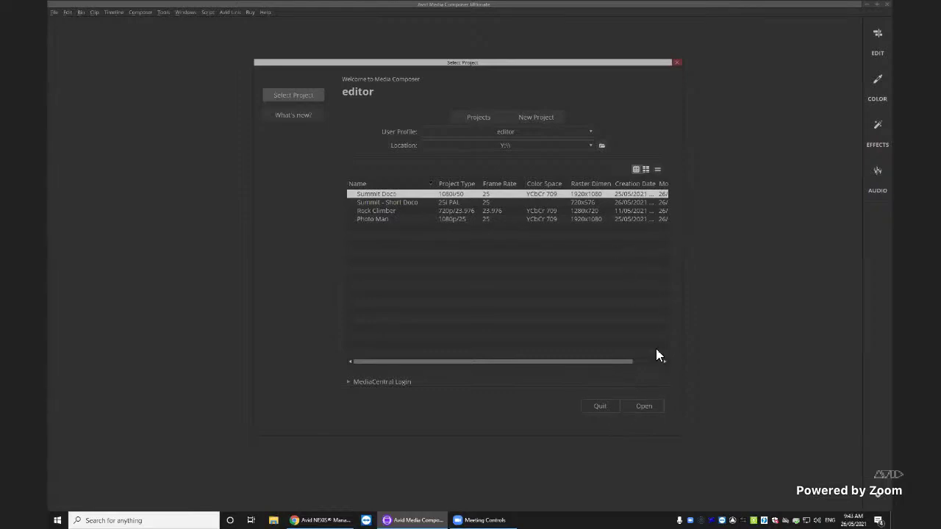
Open Summit Doco, park the sequence at 10:03:00:22, and resize the monitor and bin panels
click(637, 410)
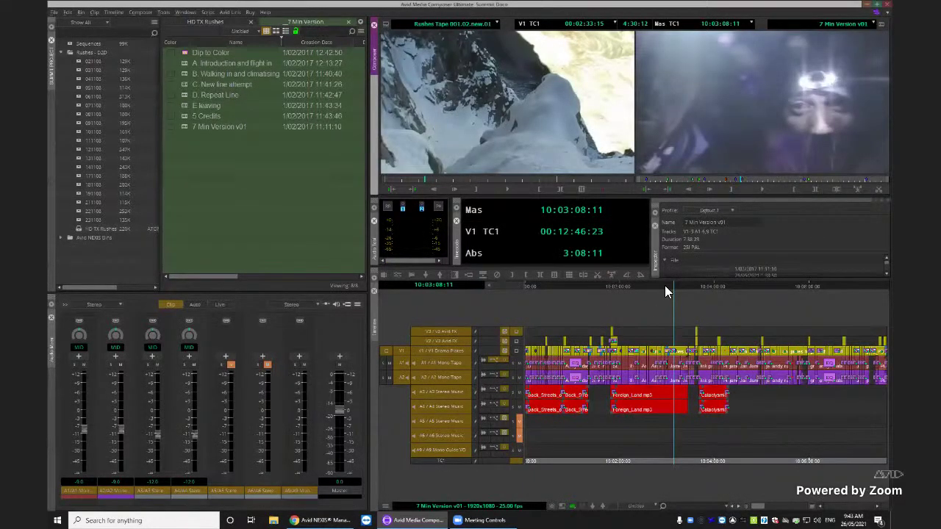
click(667, 286)
click(668, 286)
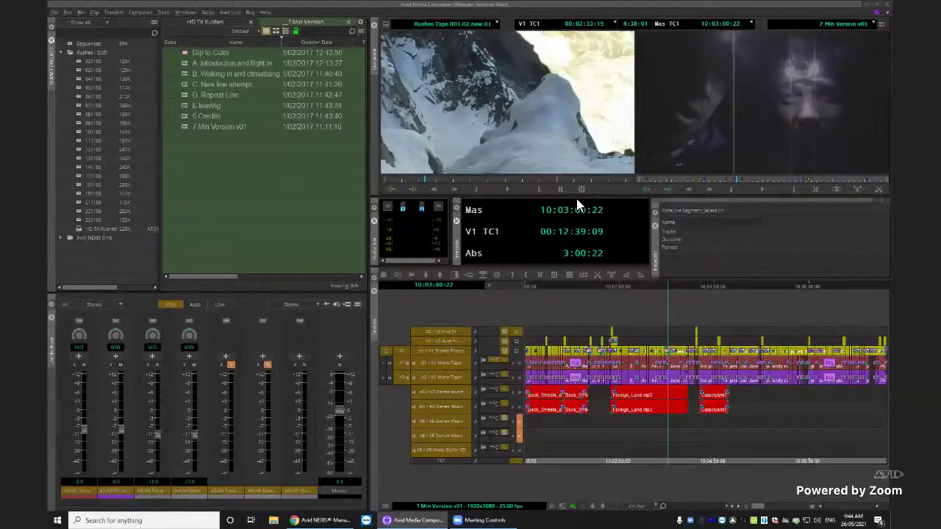
drag(371, 235, 329, 229)
drag(402, 229, 381, 223)
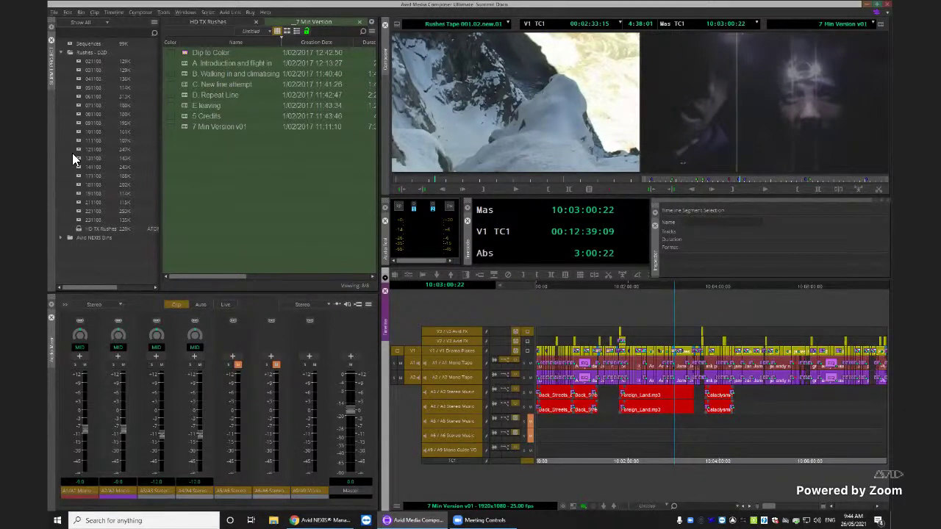
click(235, 21)
click(284, 21)
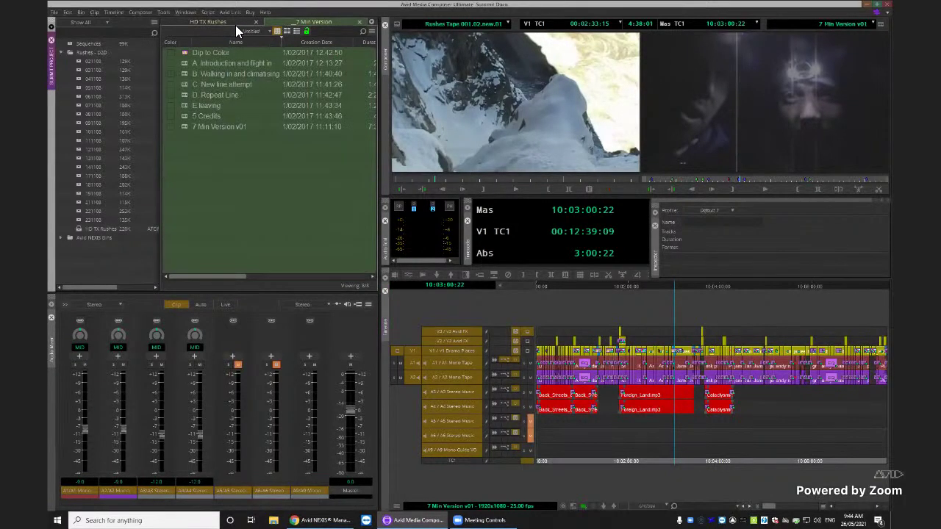
click(233, 23)
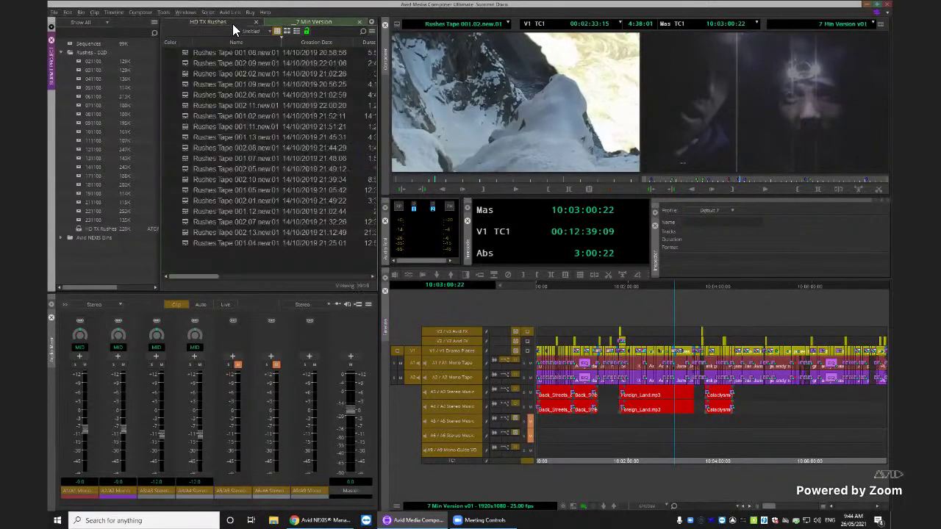
double_click(79, 157)
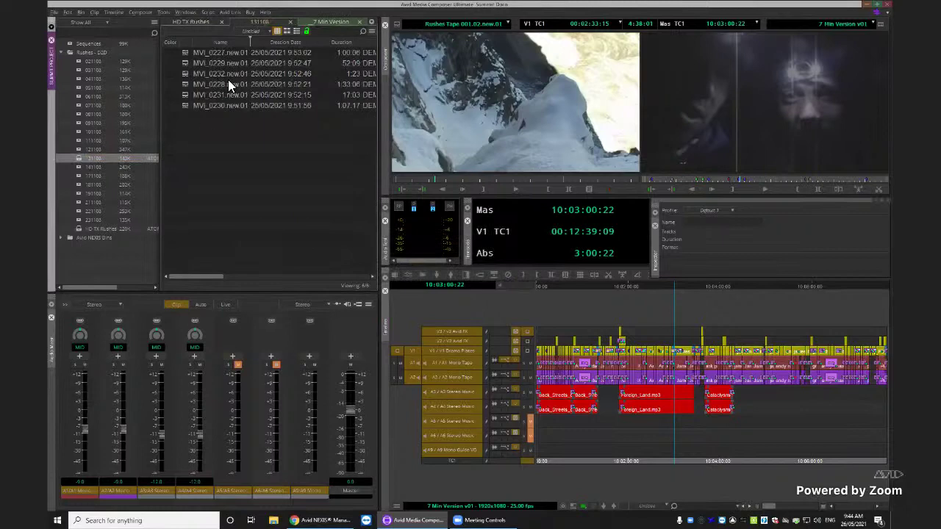
click(208, 22)
click(253, 23)
click(329, 24)
click(269, 24)
click(202, 22)
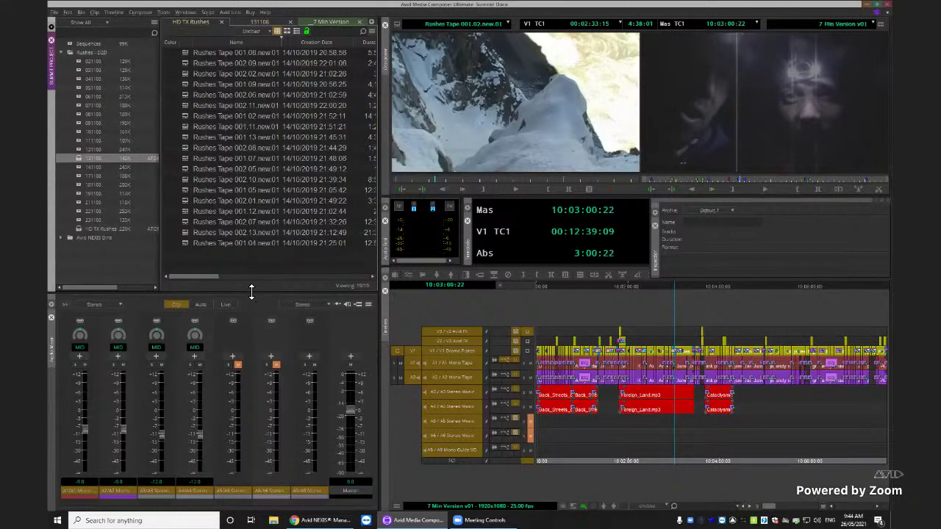
drag(250, 291, 256, 296)
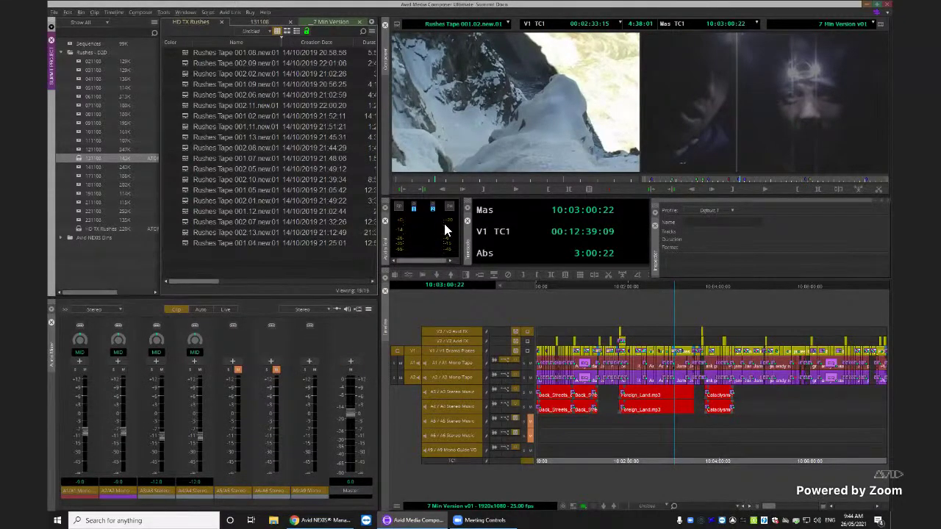
click(654, 238)
mouse_move(671, 225)
mouse_down()
mouse_move(710, 230)
mouse_move(632, 287)
mouse_move(672, 276)
mouse_move(745, 227)
mouse_move(683, 213)
mouse_move(395, 220)
mouse_move(681, 210)
mouse_move(669, 175)
mouse_move(666, 188)
mouse_move(727, 213)
mouse_move(665, 222)
mouse_up()
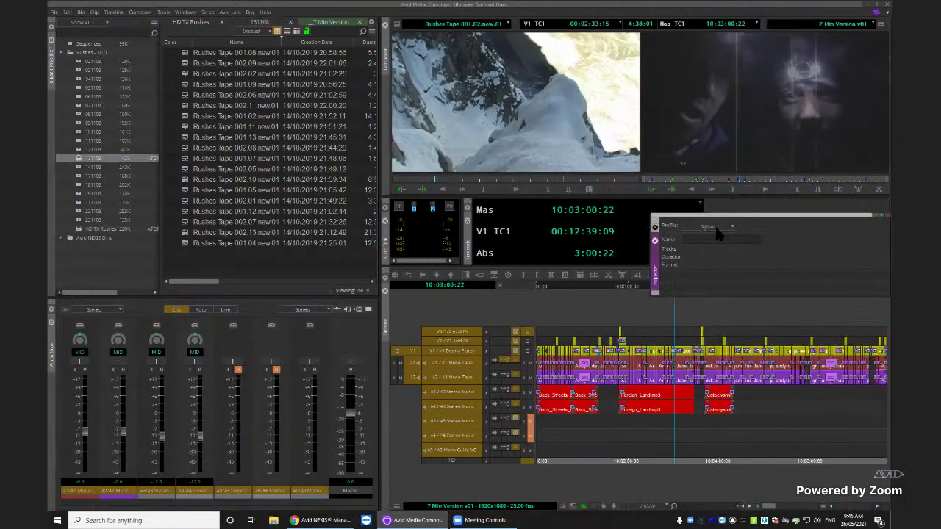
click(885, 215)
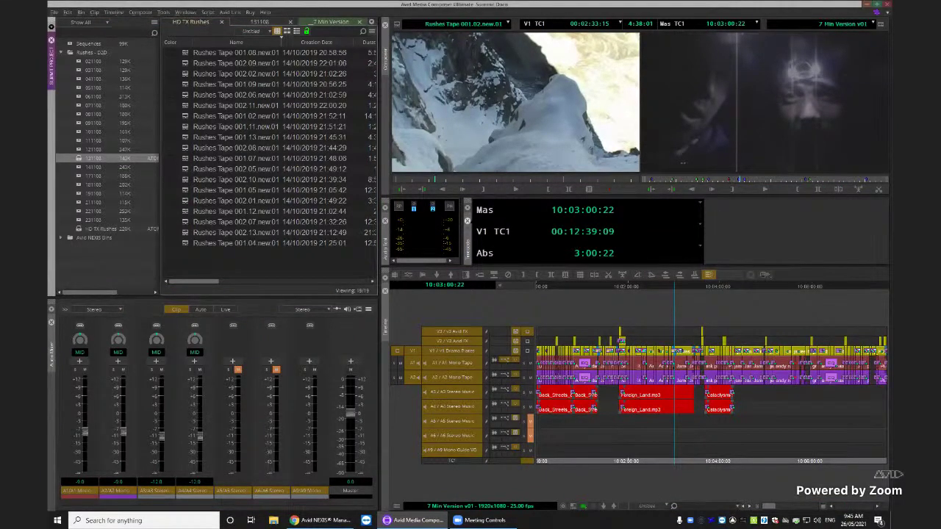
drag(597, 234, 640, 234)
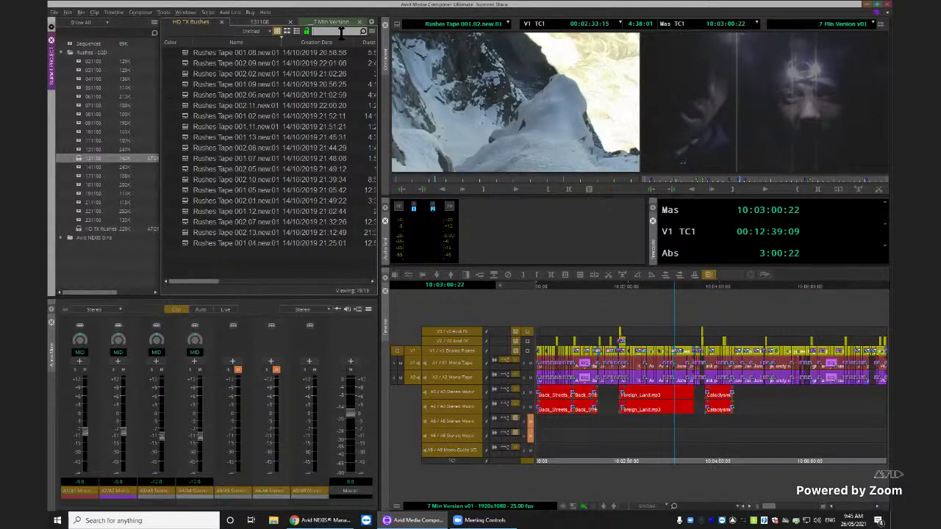
Filter the HD TX Rushes bin on the text 'tape 002'
click(341, 33)
text(tape)
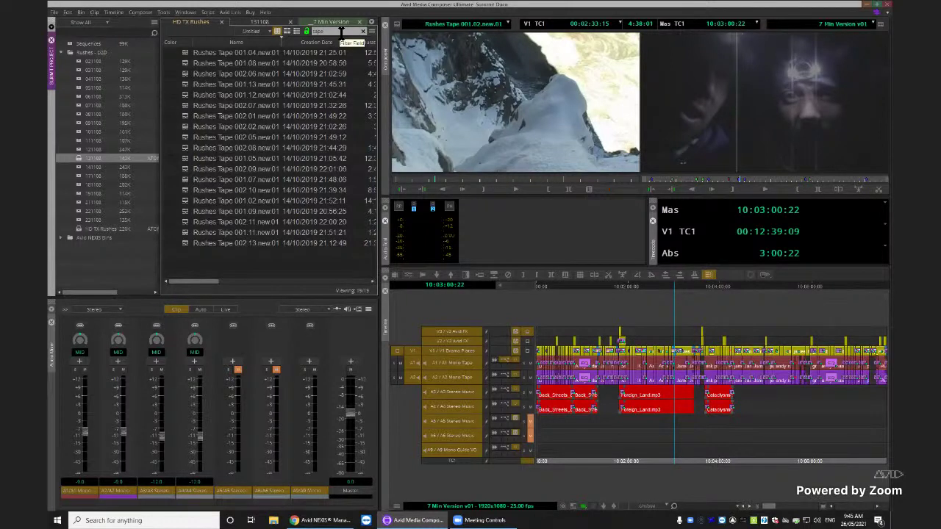
text( 002)
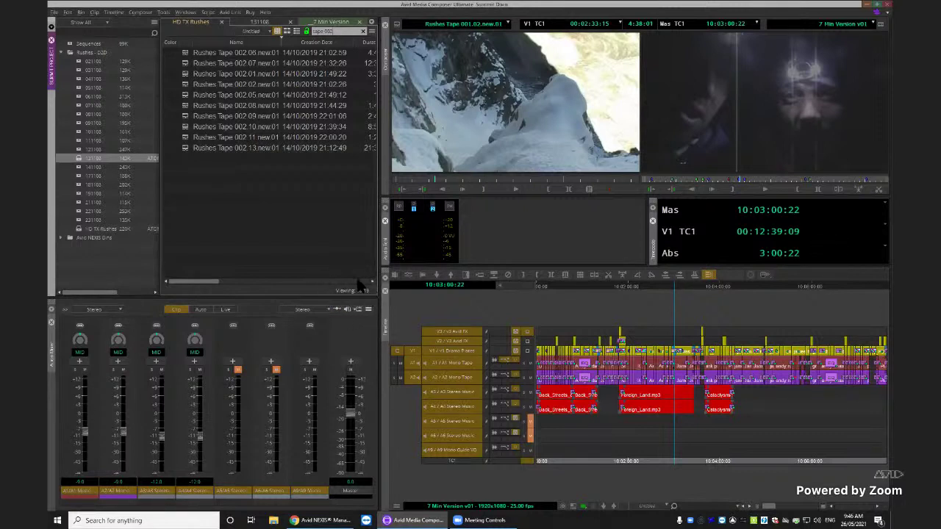
Hide and re-show the HD TX Rushes bin's status bar, then clear the Tape 002 filter
right_click(306, 208)
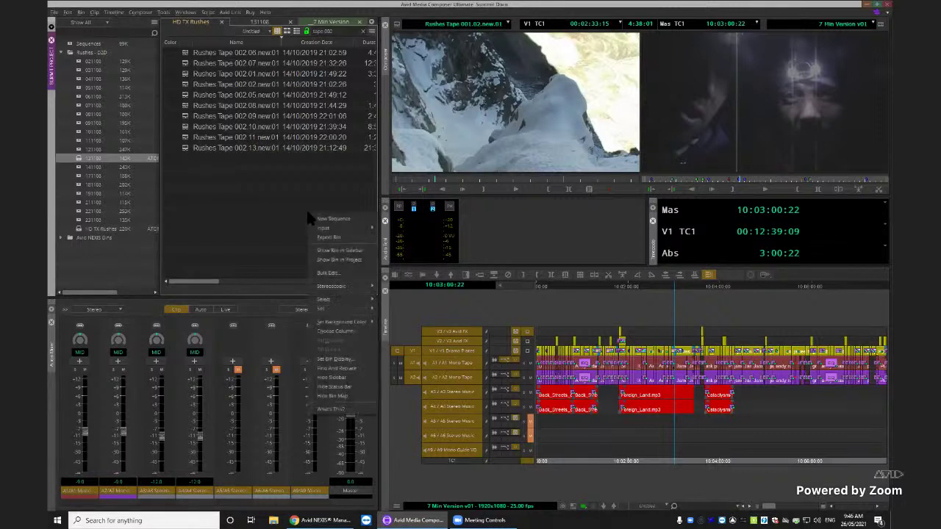
click(354, 387)
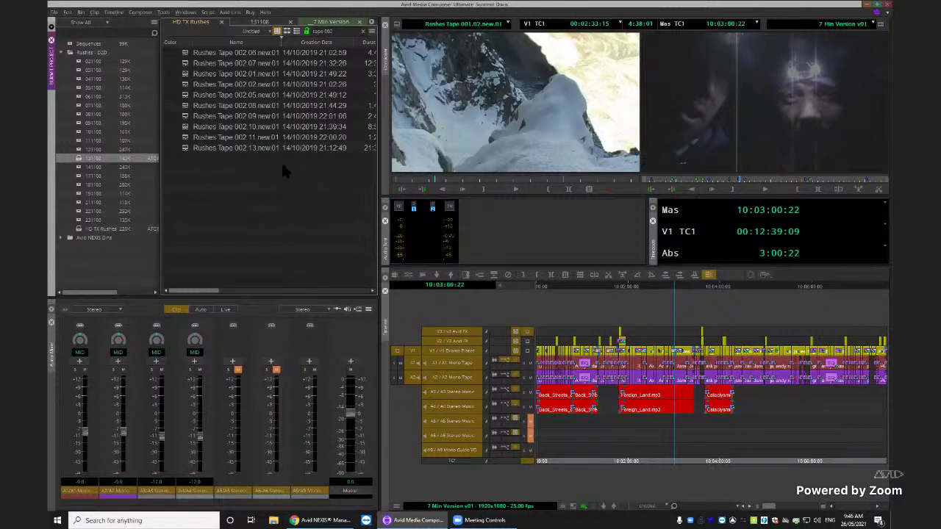
right_click(295, 210)
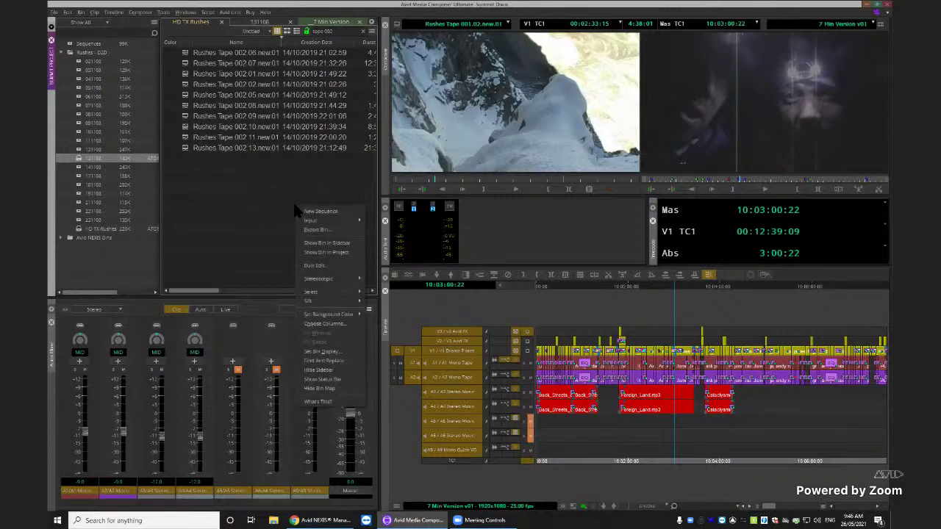
click(335, 380)
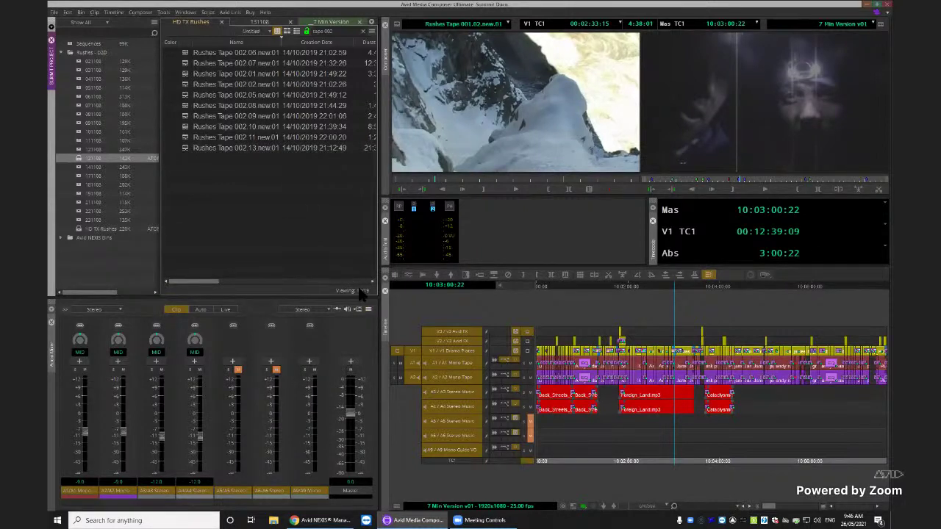
mouse_move(361, 295)
click(363, 32)
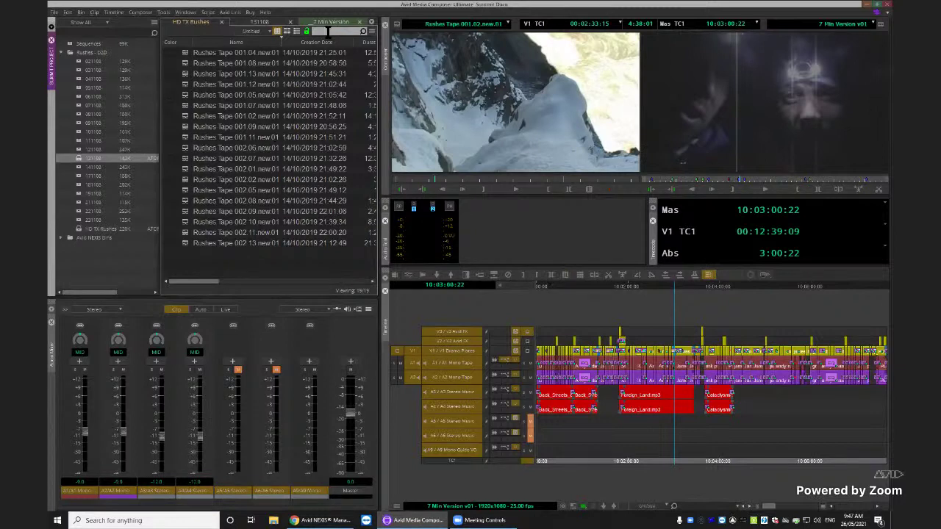
click(287, 33)
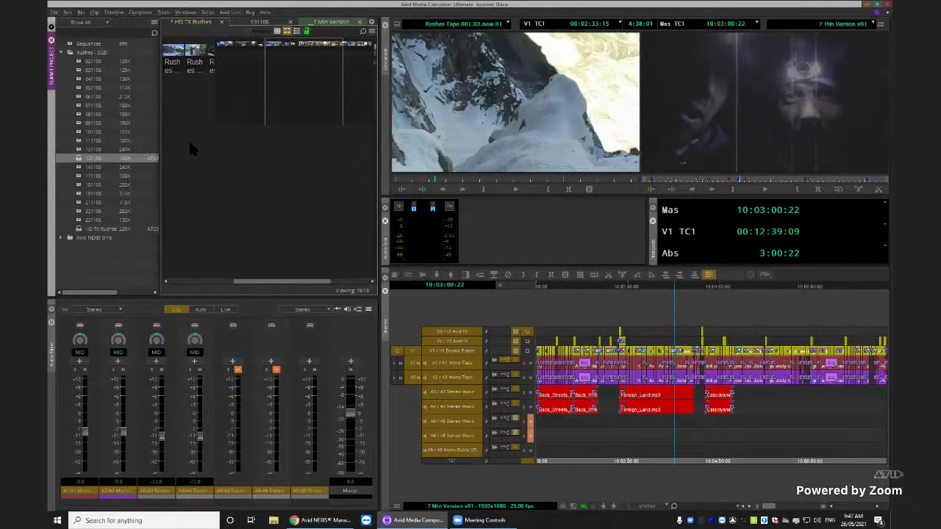
key(ctrl+f)
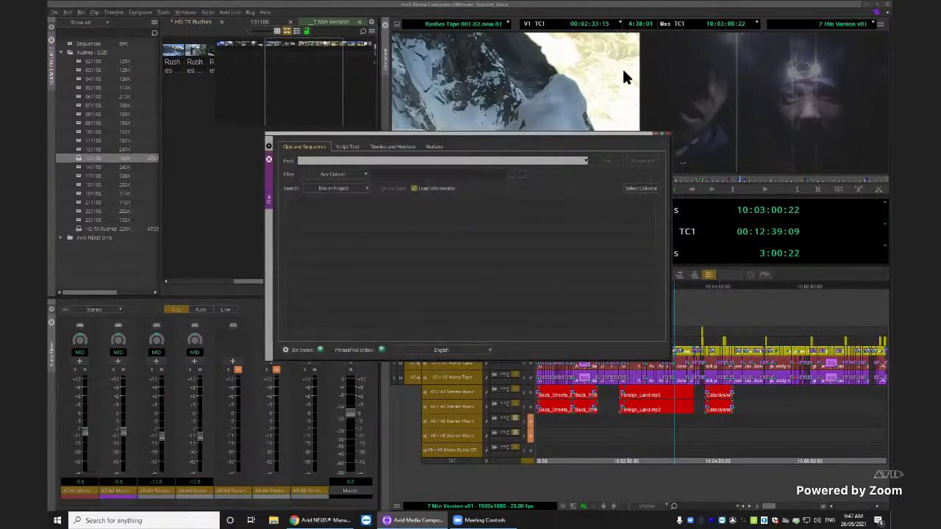
click(665, 134)
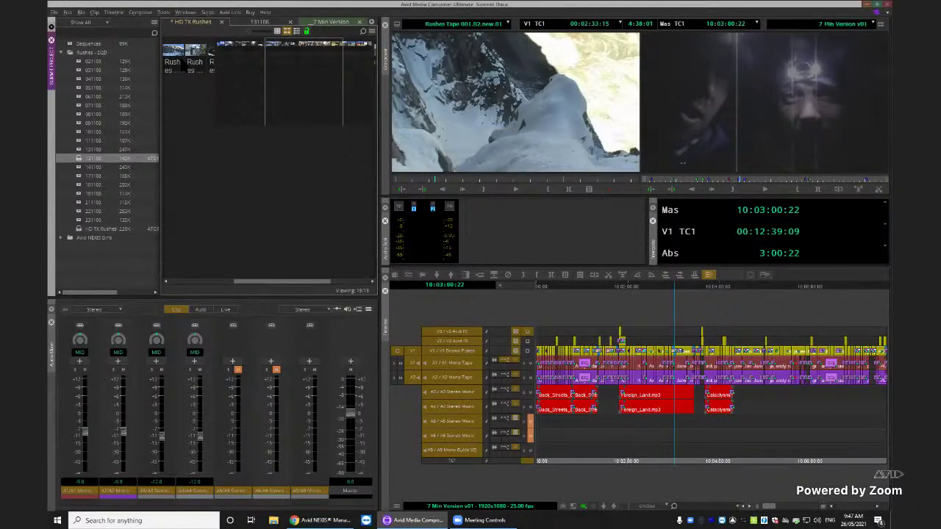
click(177, 62)
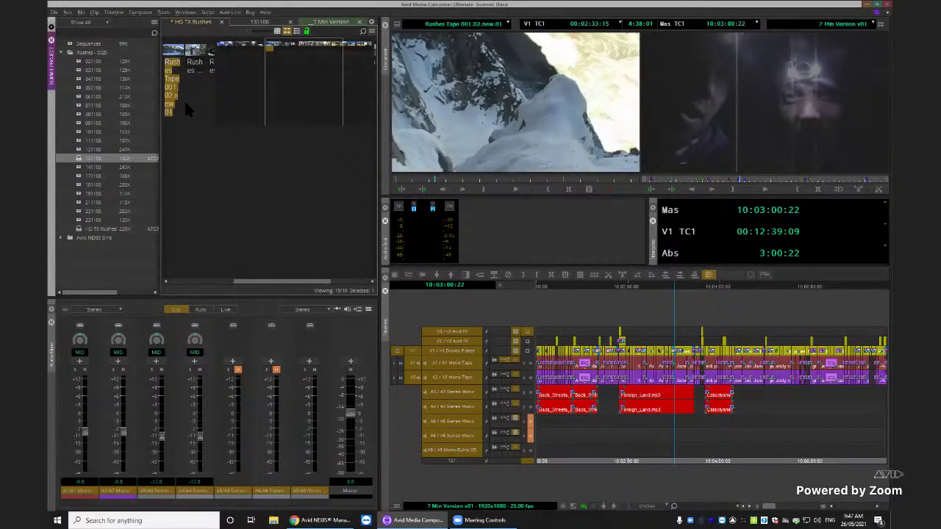
key(ctrl+l)
key(ctrl+l)
key(ctrl+l)
key(ctrl+l)
key(ctrl+l)
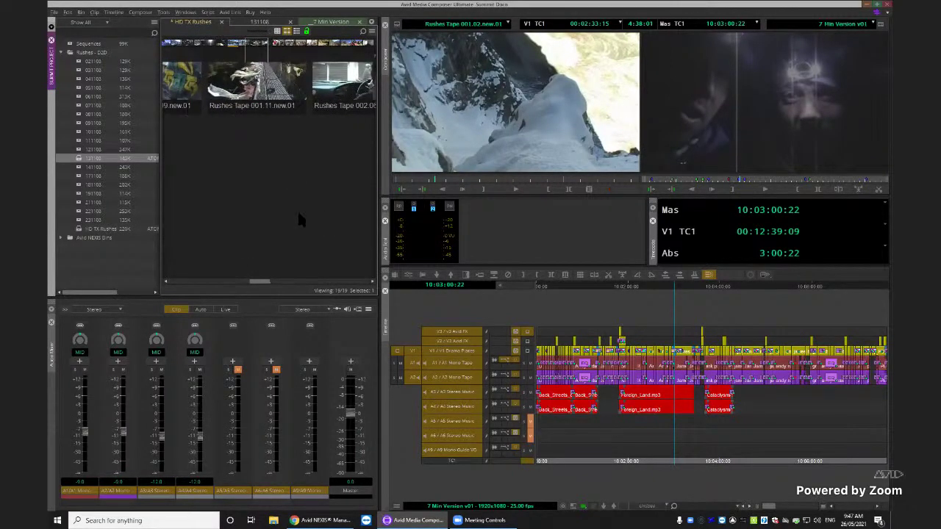
drag(253, 285, 208, 285)
right_click(235, 239)
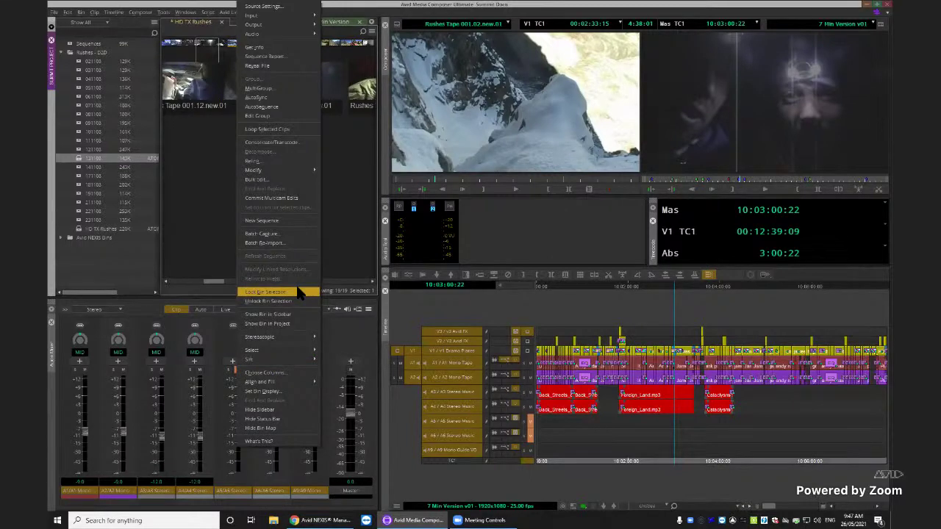
click(198, 210)
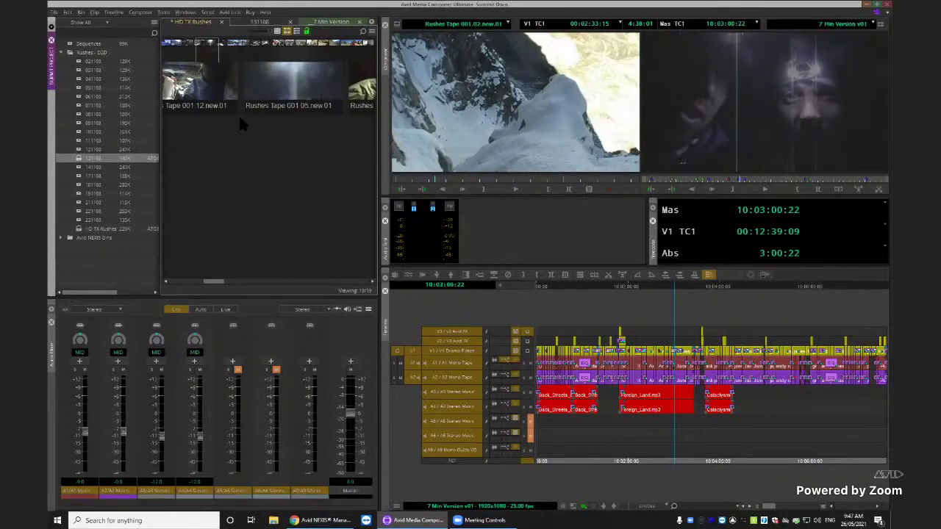
drag(213, 55, 241, 53)
scroll(287, 47, left, 5)
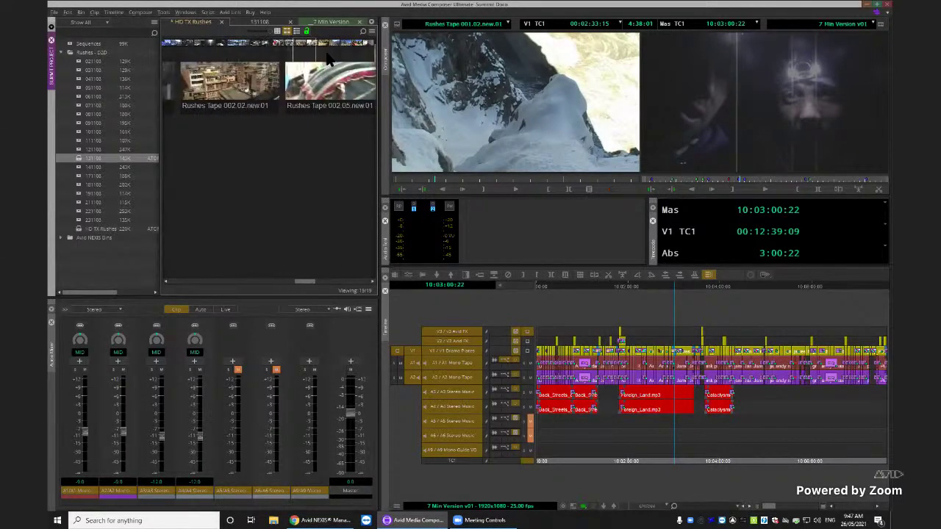
scroll(291, 53, left, 5)
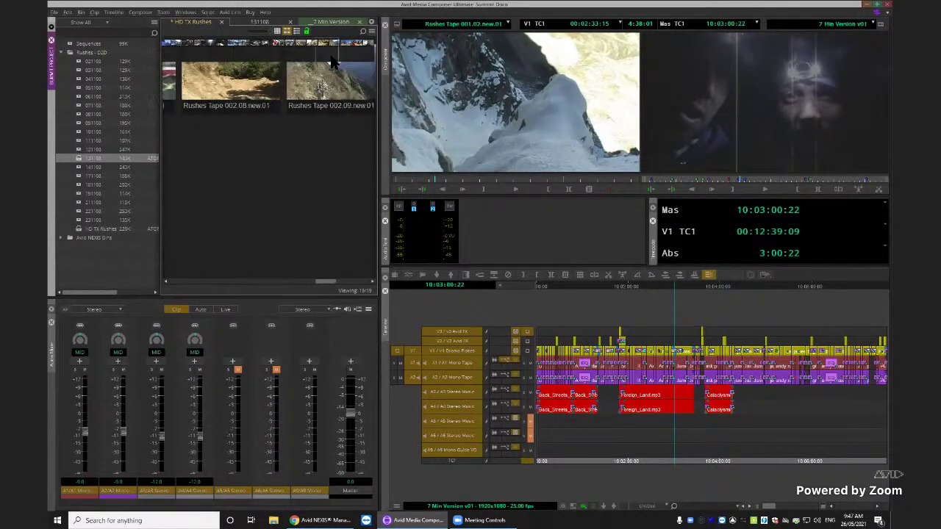
scroll(161, 55, right, 3)
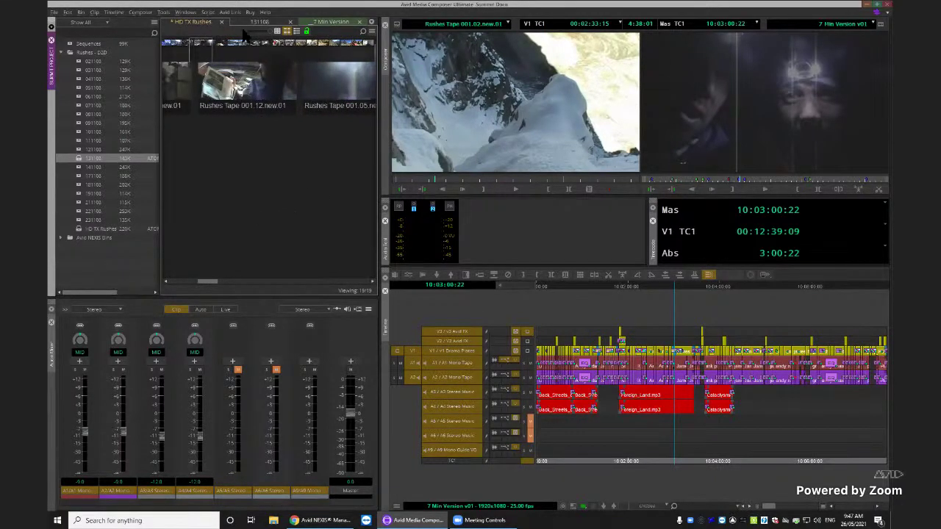
click(277, 31)
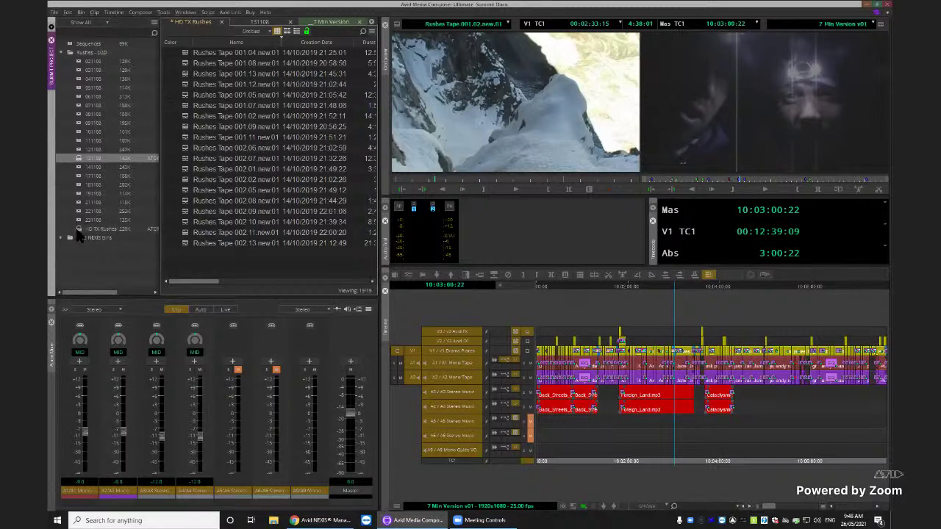
Dismiss the bin menus without sifting, then select all 19 clips and bring up their options
click(371, 32)
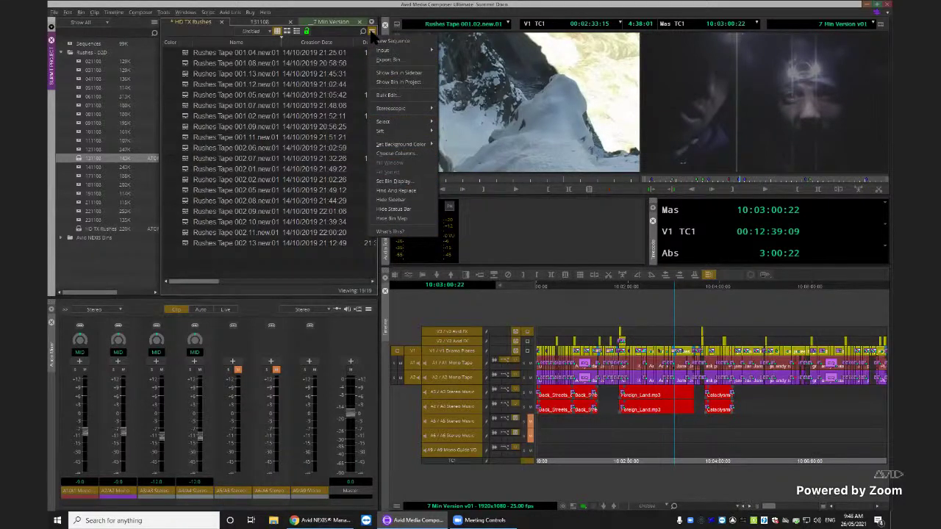
click(299, 263)
right_click(299, 263)
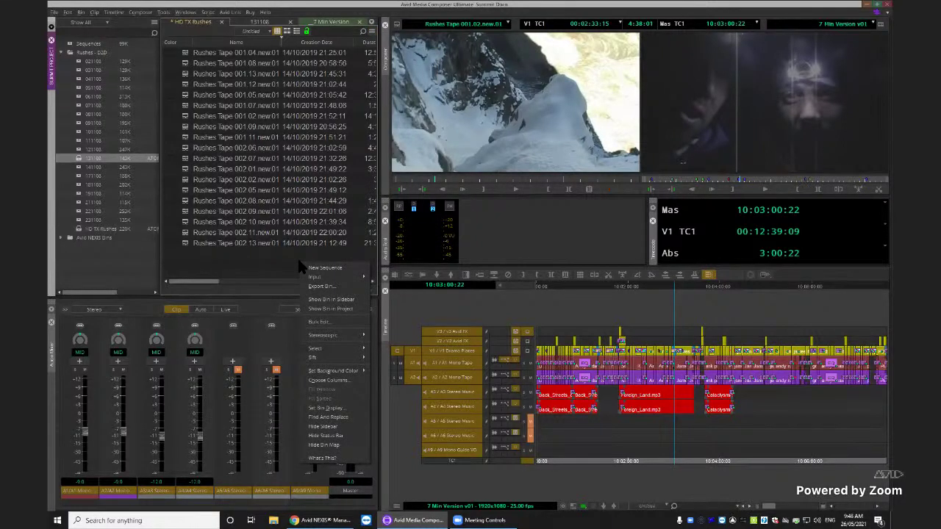
mouse_move(329, 360)
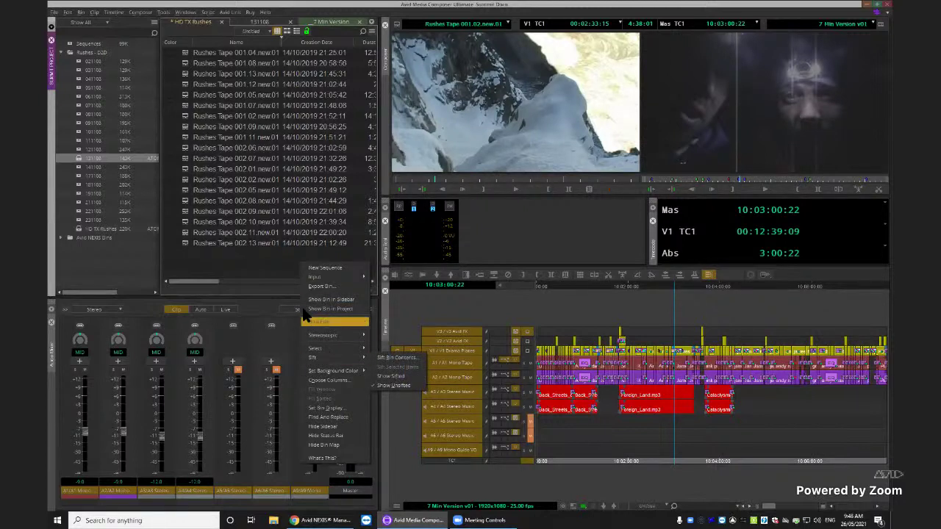
click(261, 149)
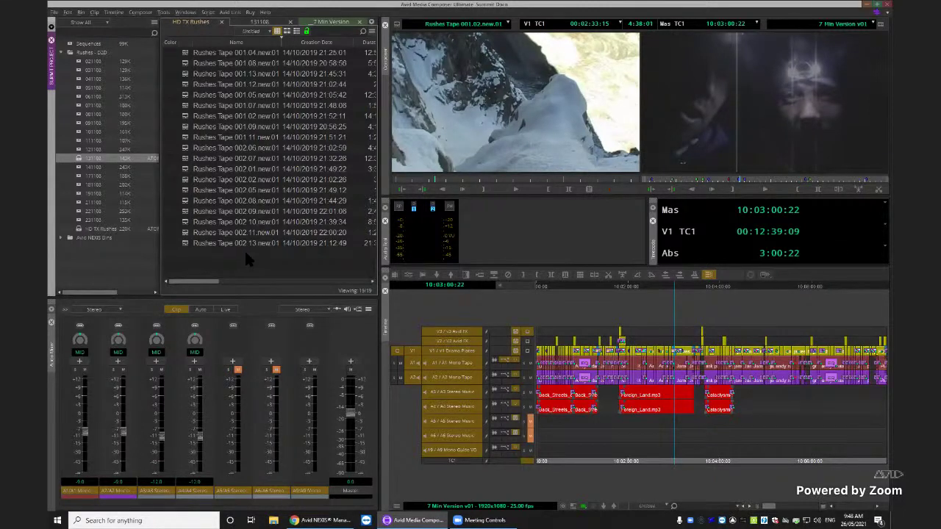
key(ctrl+a)
right_click(183, 191)
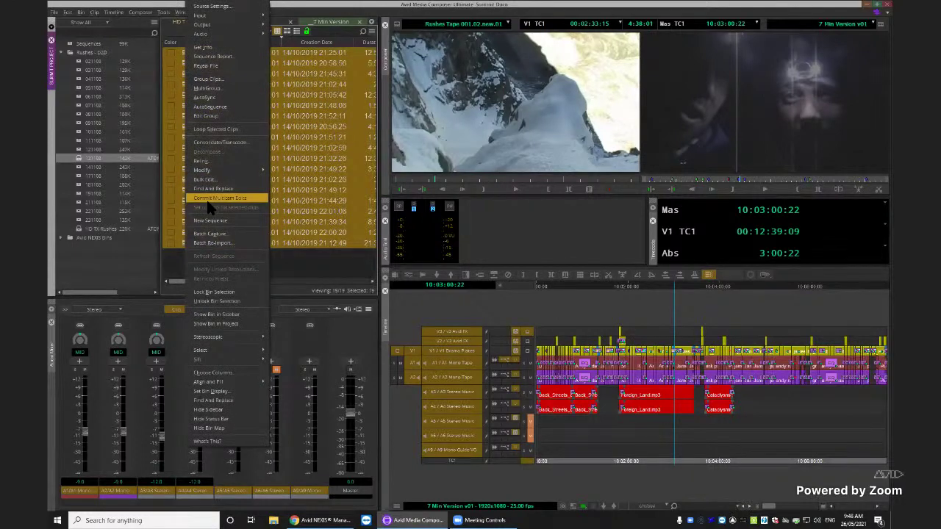
Use find and replace to rename the bin's Tape 002 clips to MASTER REEL
click(221, 401)
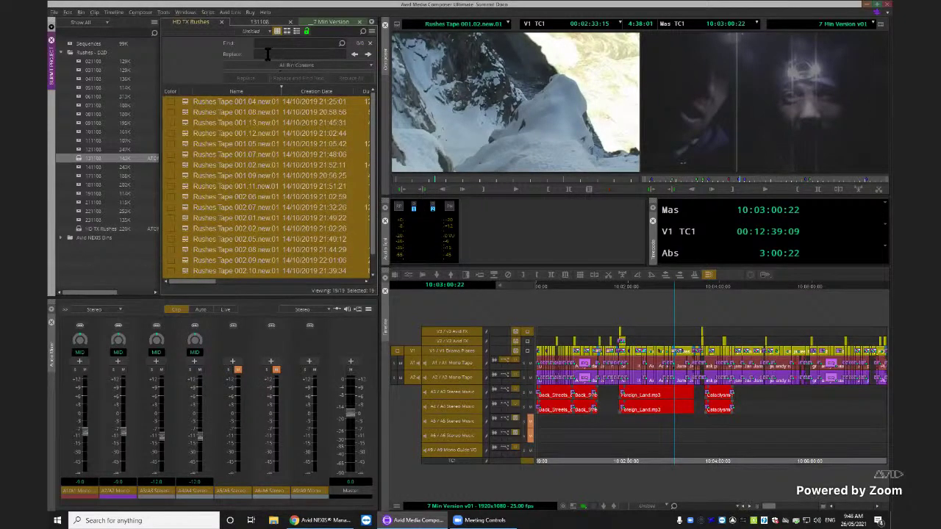
click(299, 43)
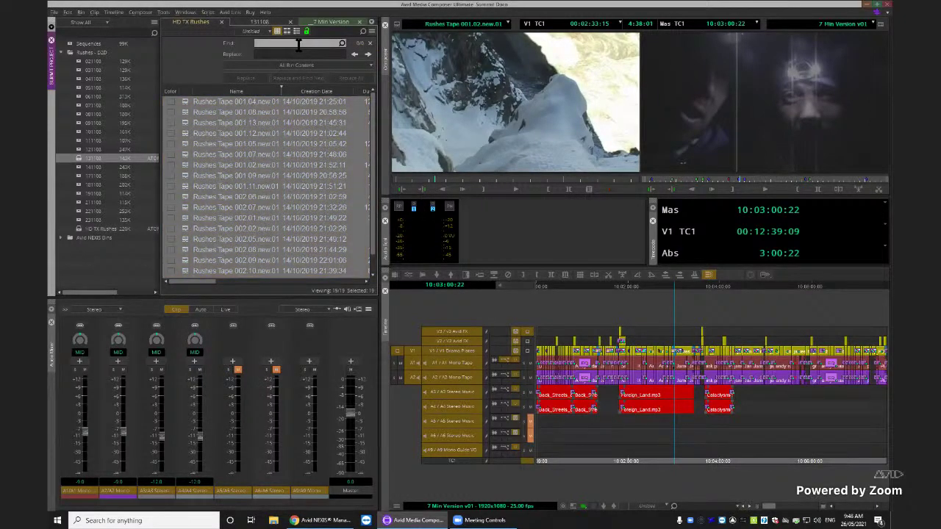
text(Tape)
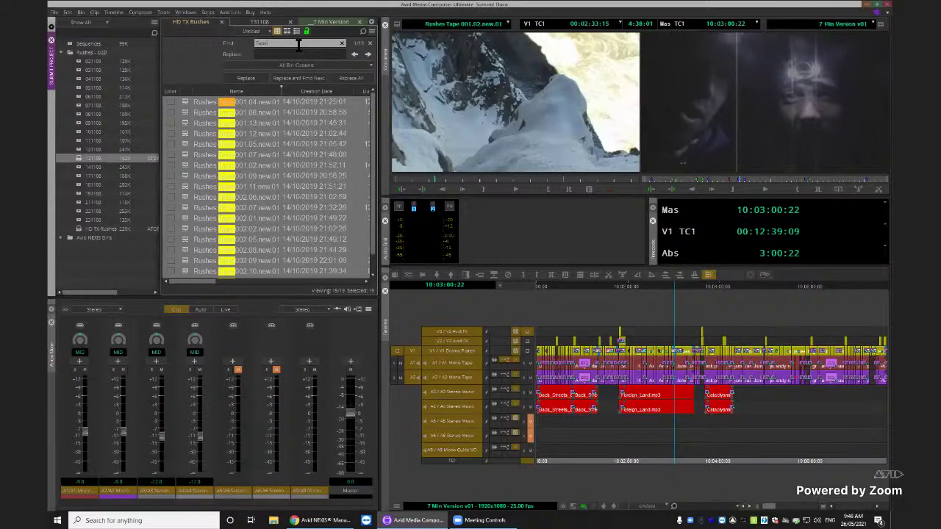
text( 002)
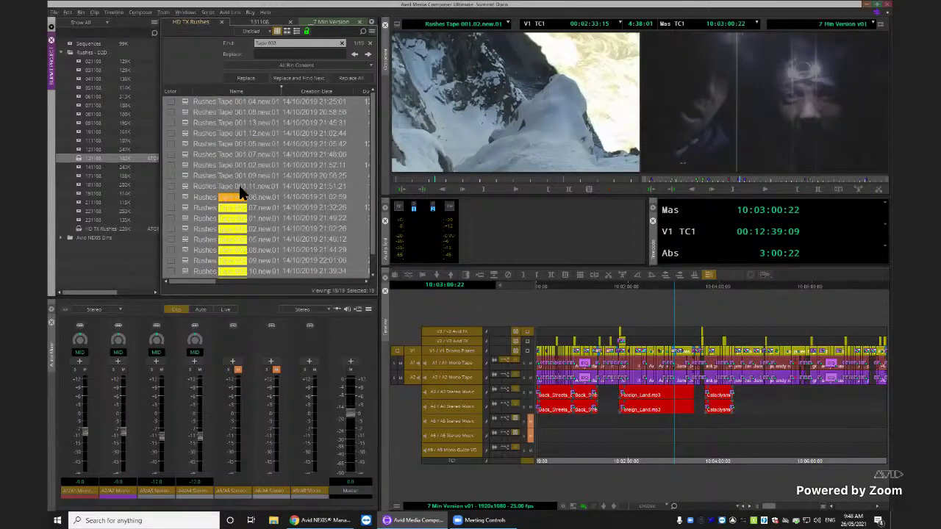
click(371, 174)
scroll(367, 199, down, 1)
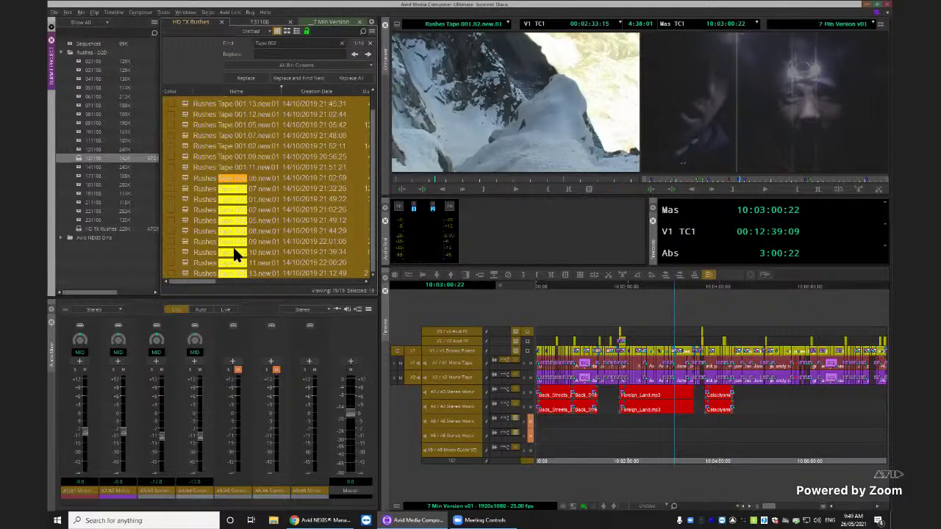
click(289, 55)
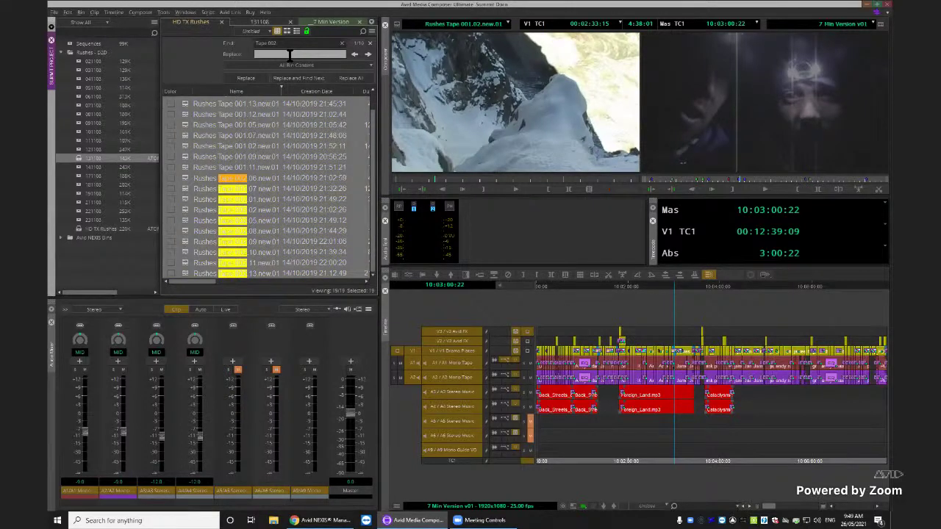
text(Tape)
key(BackSpace)
key(BackSpace)
key(BackSpace)
key(BackSpace)
text(ER 98)
text(EL)
click(247, 78)
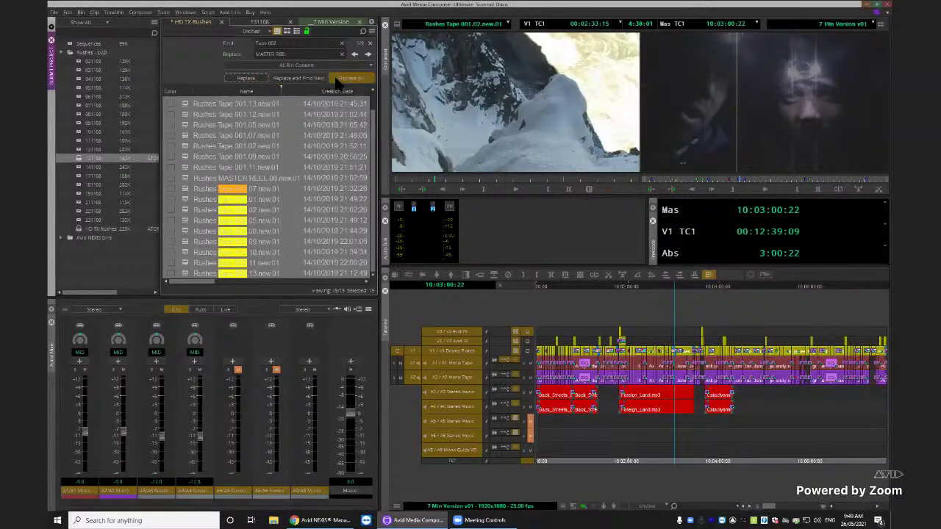
click(350, 78)
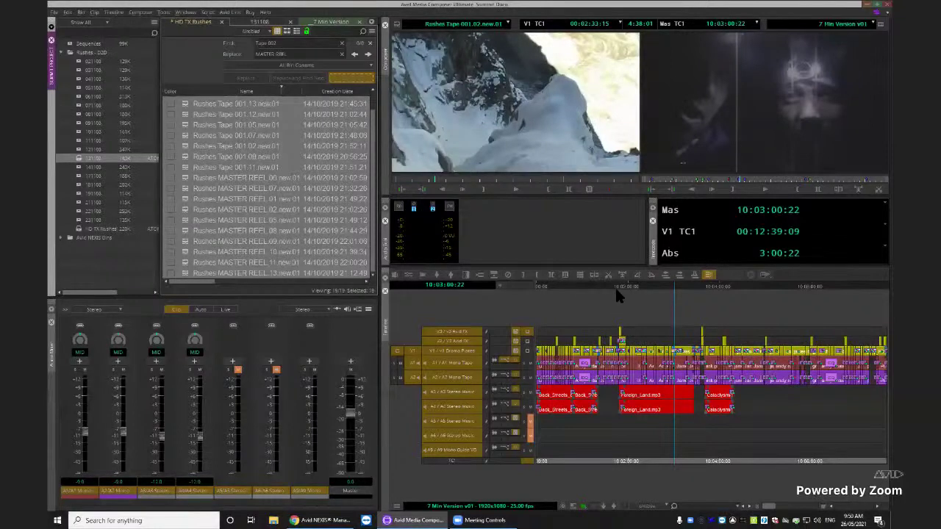
Move the position indicator earlier and select only the A2 track
drag(615, 286, 660, 290)
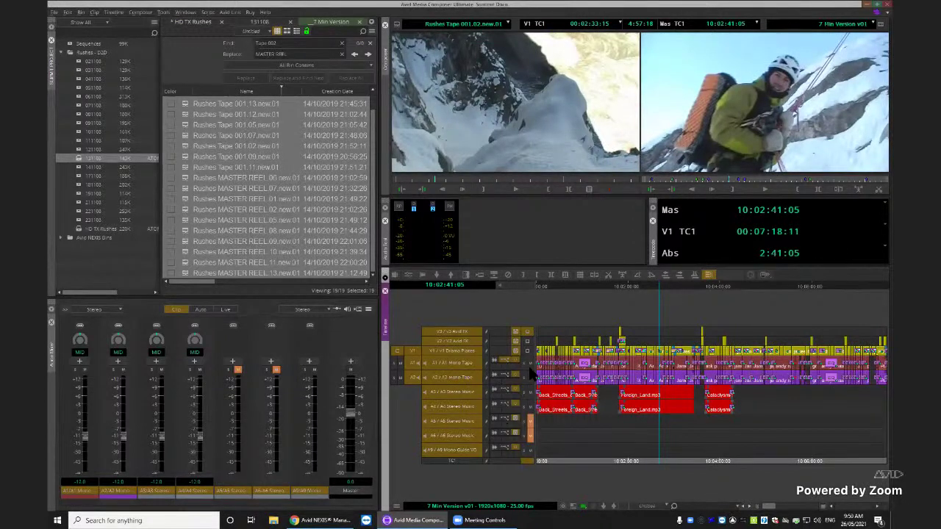
click(445, 350)
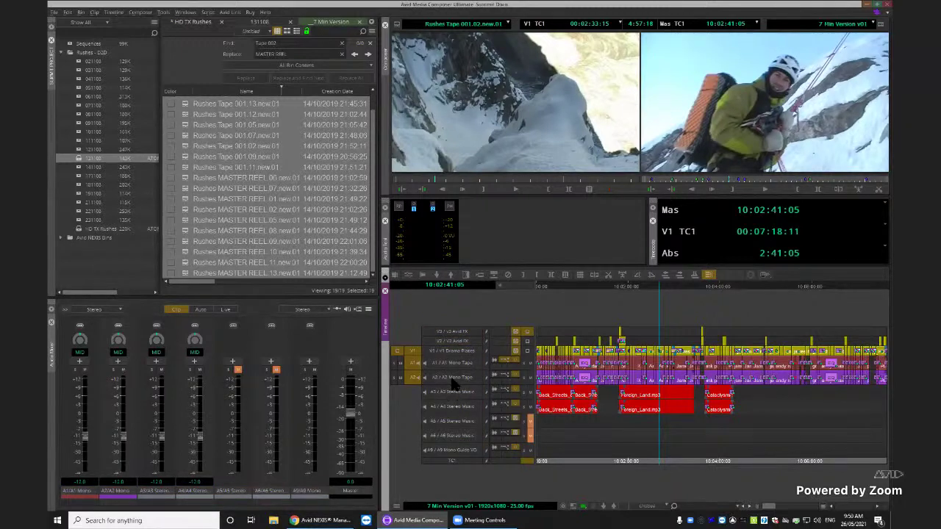
click(454, 379)
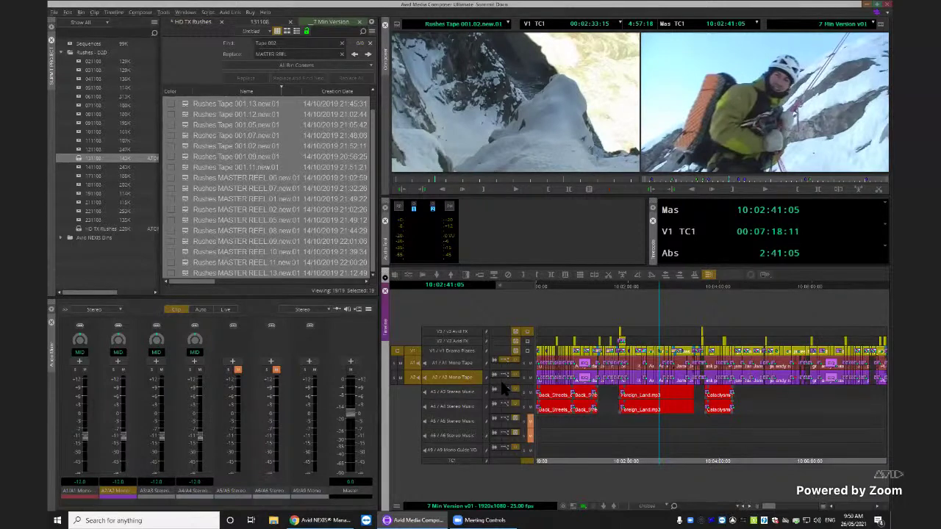
Set the A2 Mono Tape track's colour to blue via Track Color
click(397, 506)
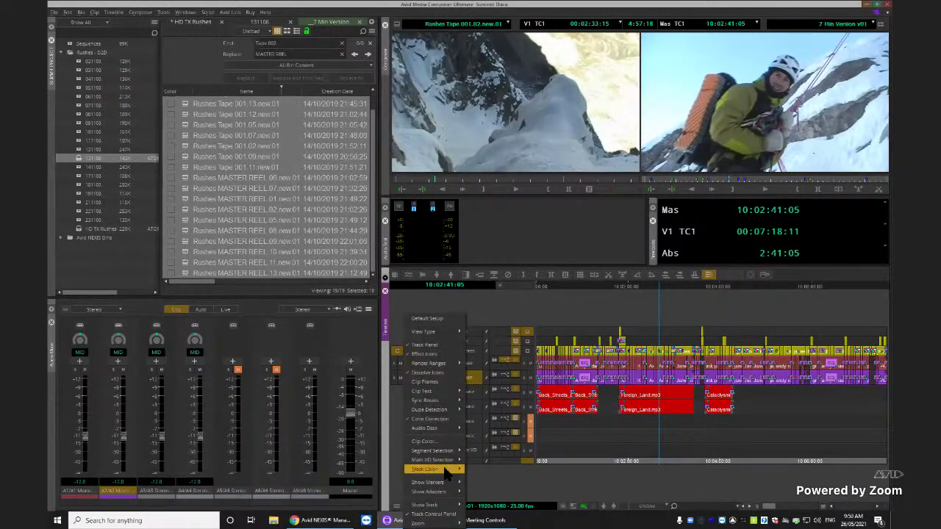
mouse_move(450, 474)
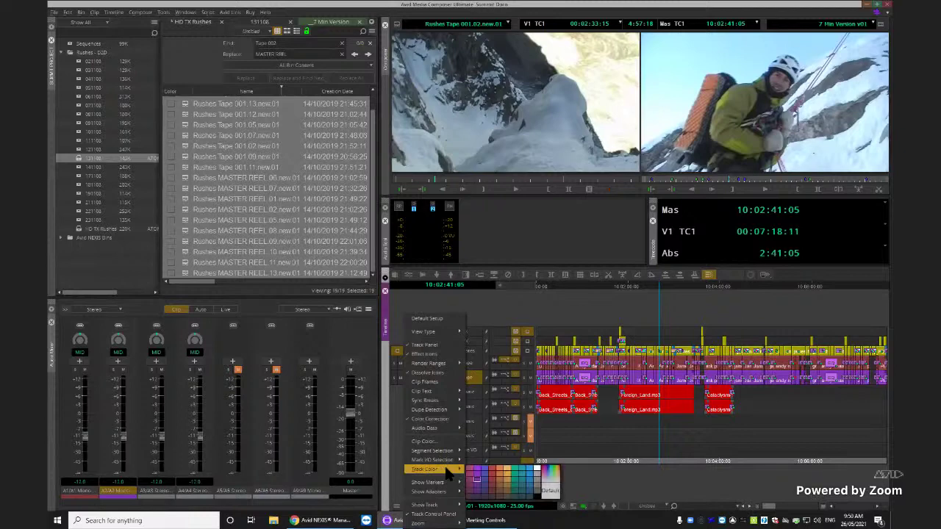
click(529, 474)
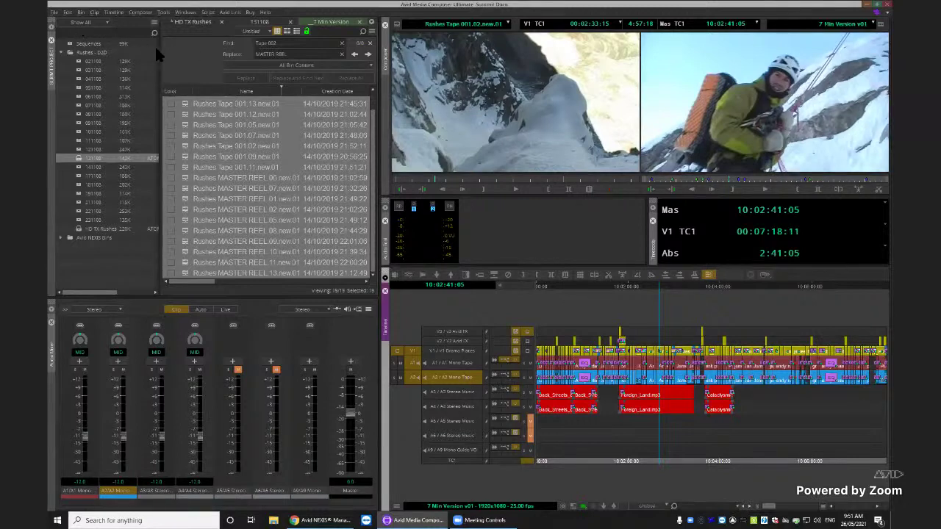
Create the new empty bin Summit Docs Bin2 and open the Source Browser from it
click(154, 25)
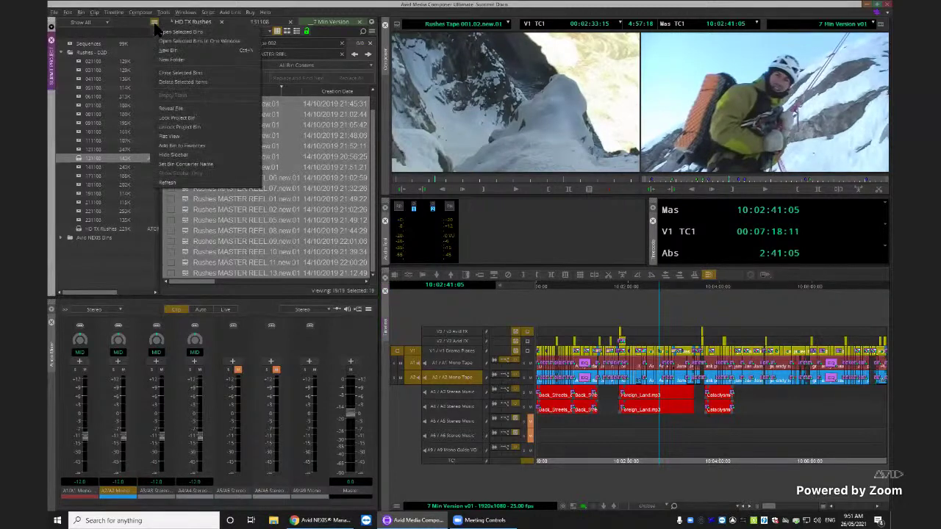
click(168, 50)
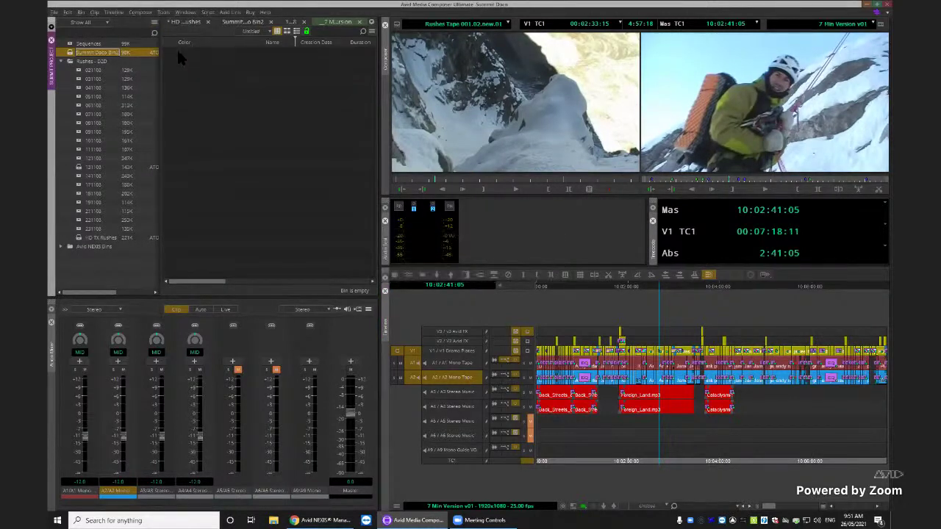
right_click(250, 113)
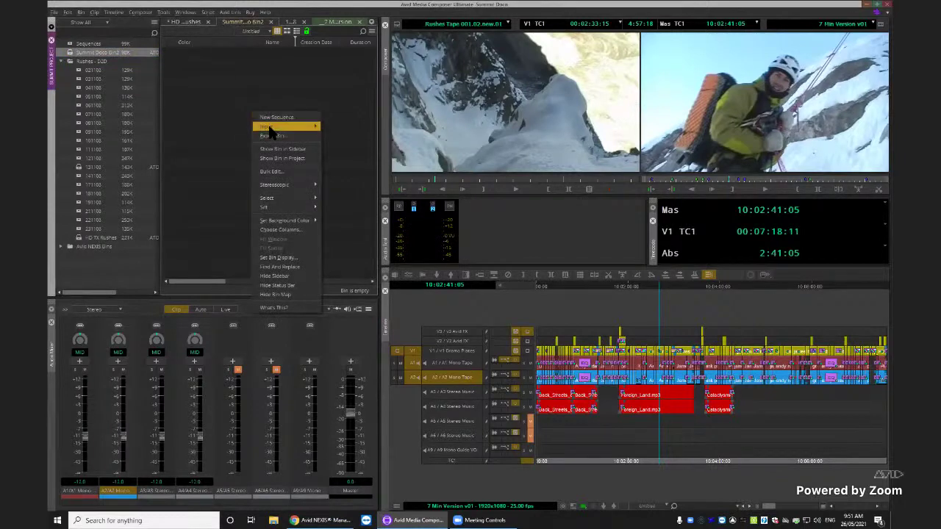
mouse_move(309, 128)
click(344, 126)
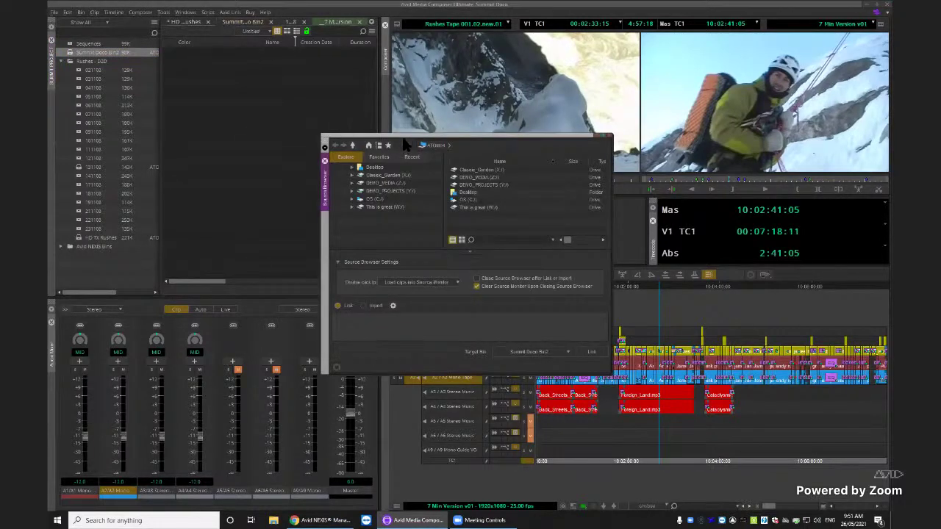
Enlarge the Source Browser and browse to C:\Users\editor\WCF_Footage
drag(403, 139, 353, 93)
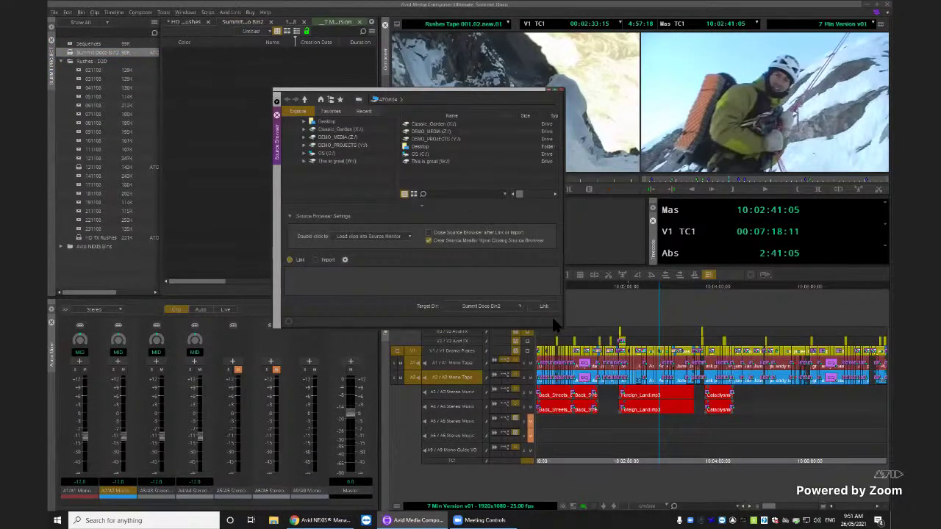
drag(566, 327, 626, 366)
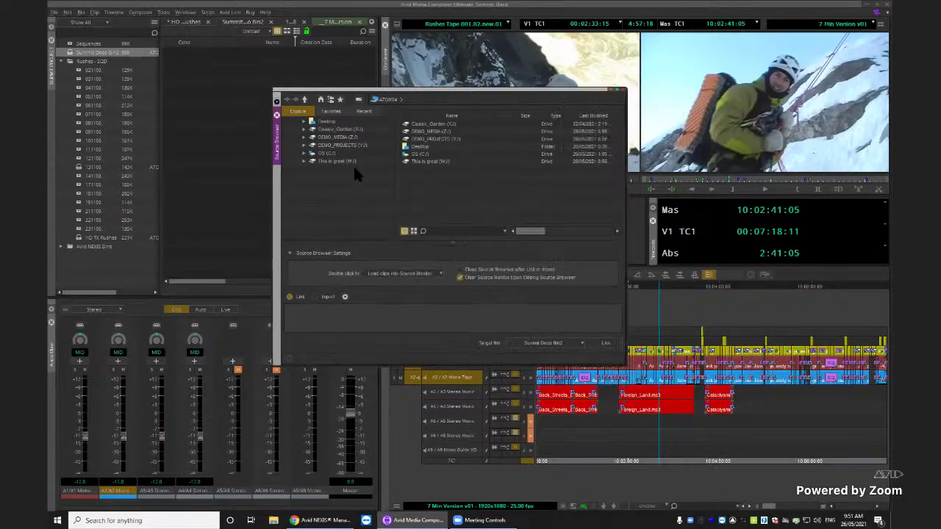
click(326, 122)
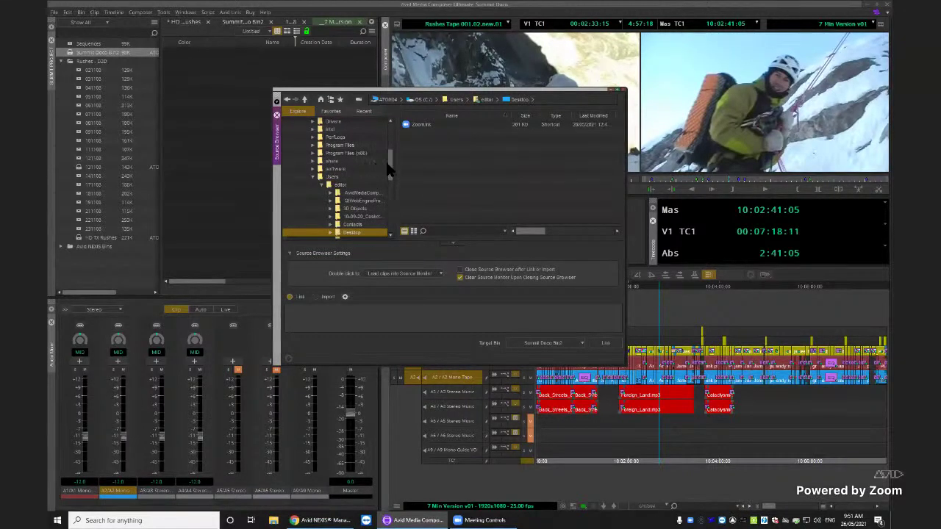
scroll(389, 154, up, 4)
click(305, 153)
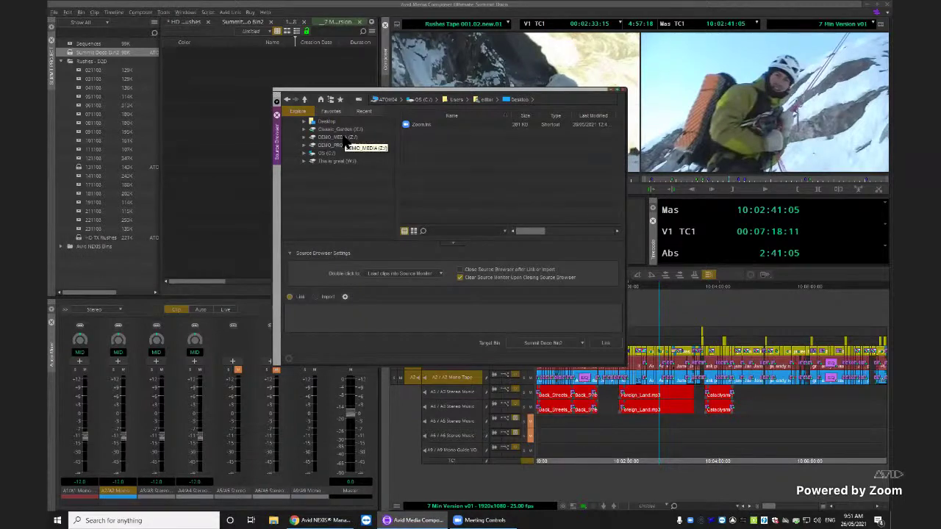
click(326, 155)
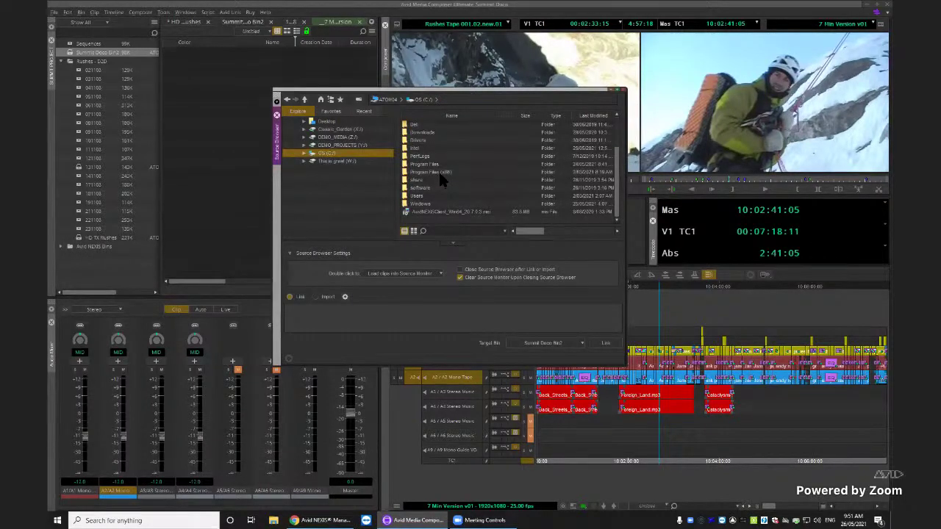
scroll(441, 178, up, 2)
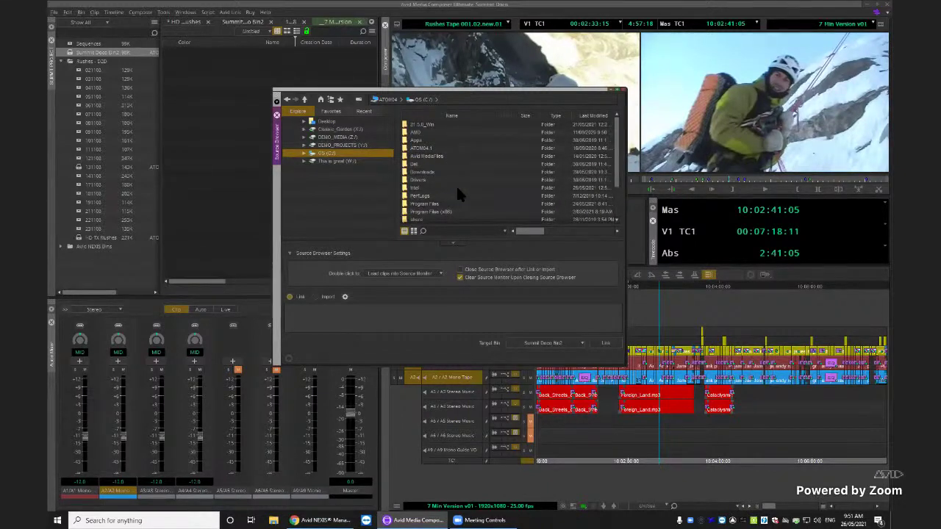
scroll(444, 183, down, 2)
double_click(423, 196)
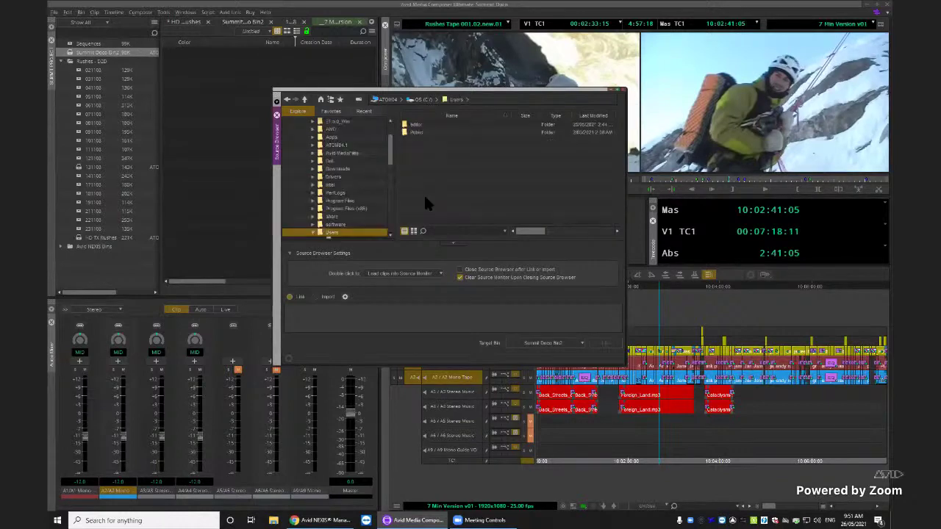
double_click(423, 127)
scroll(438, 187, down, 2)
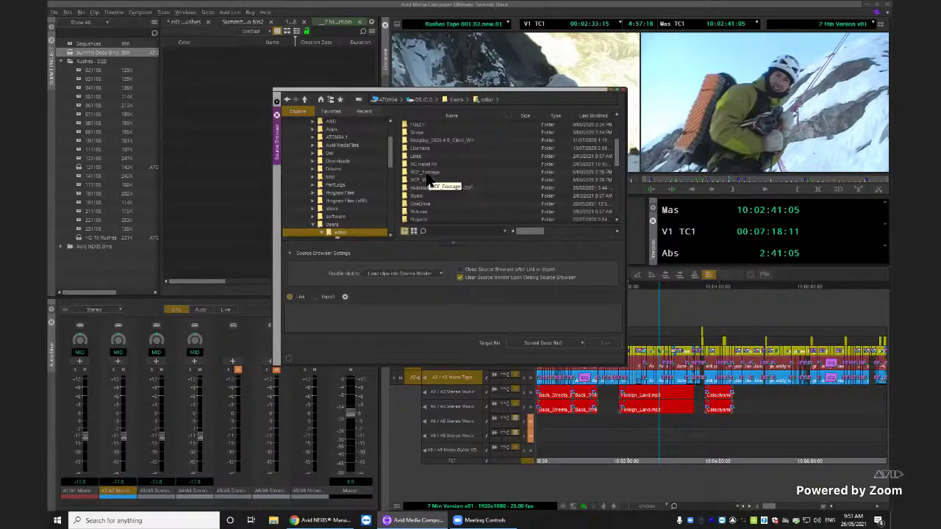
double_click(427, 174)
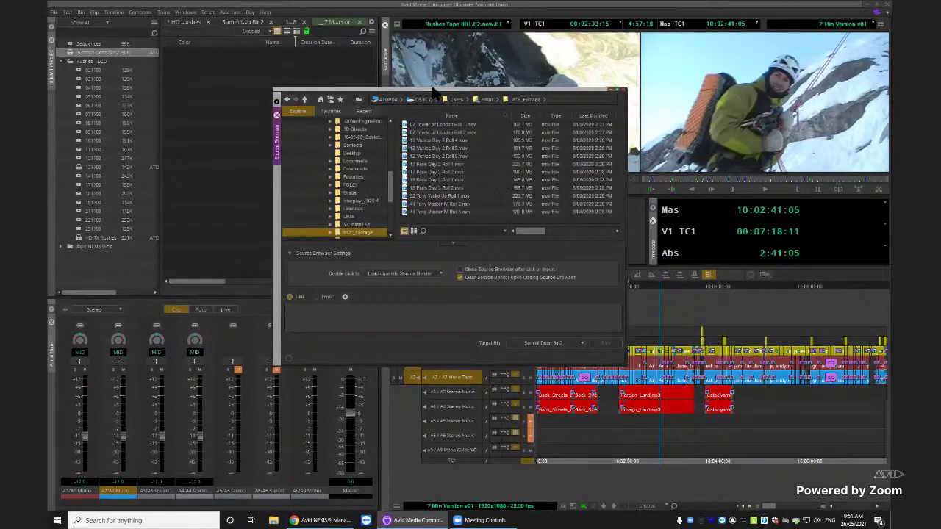
Drag the Source Browser window up and to the left
drag(410, 90, 351, 74)
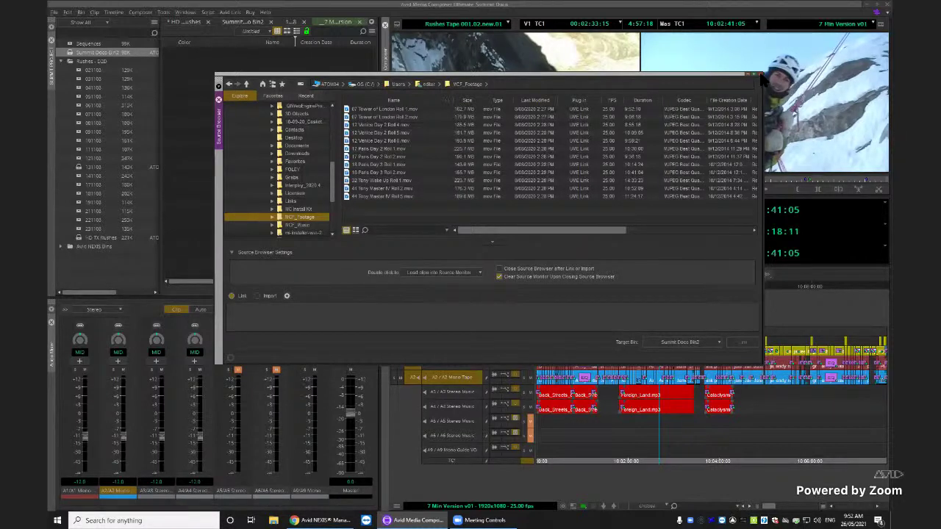
Close the Source Browser and clear the Record monitor
click(759, 78)
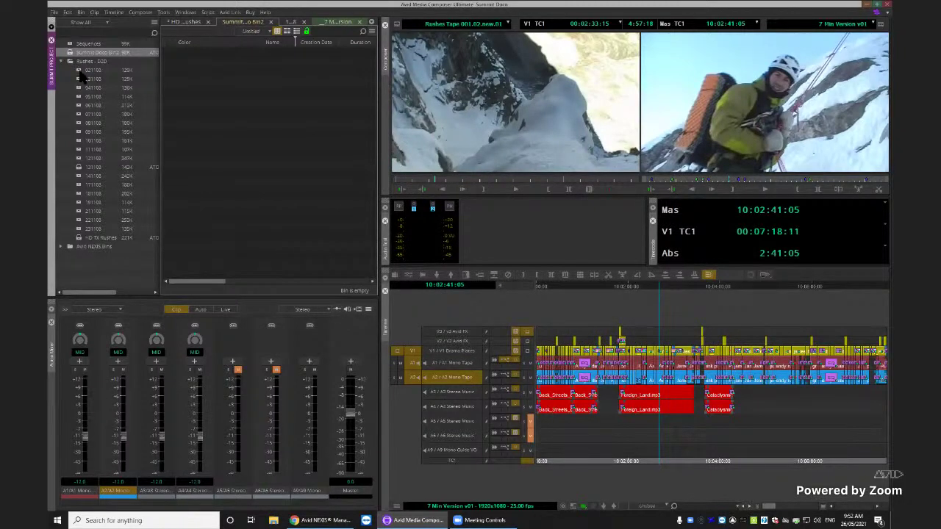
click(834, 34)
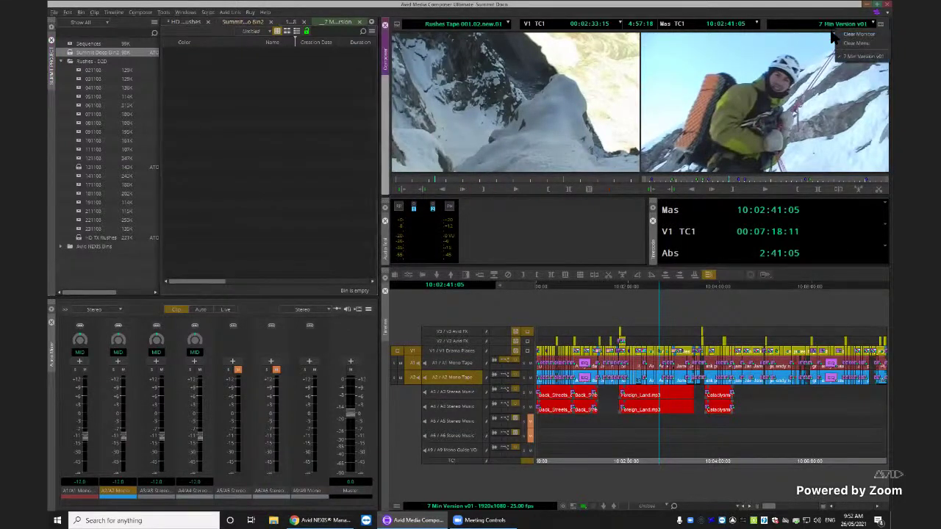
click(835, 32)
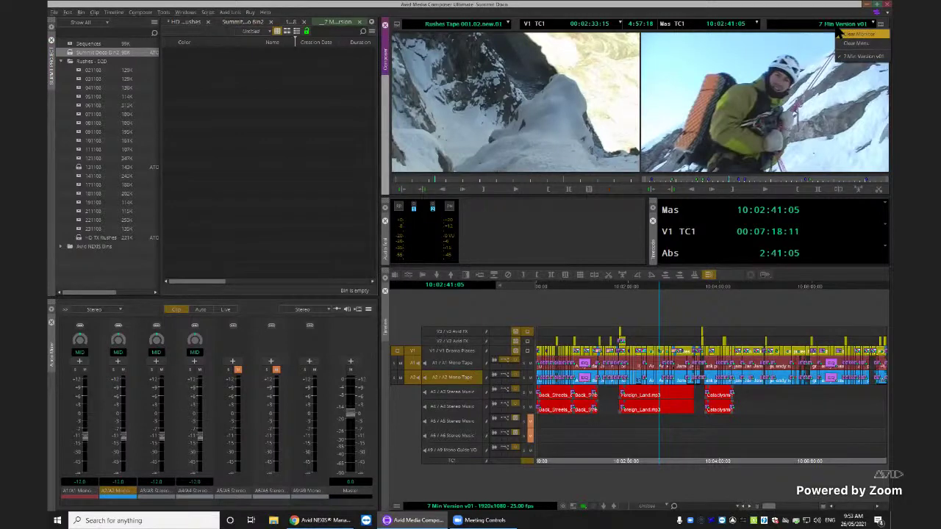
click(857, 34)
Build a sequence from bin 091108's MVI clips and name it FOR TX
double_click(81, 133)
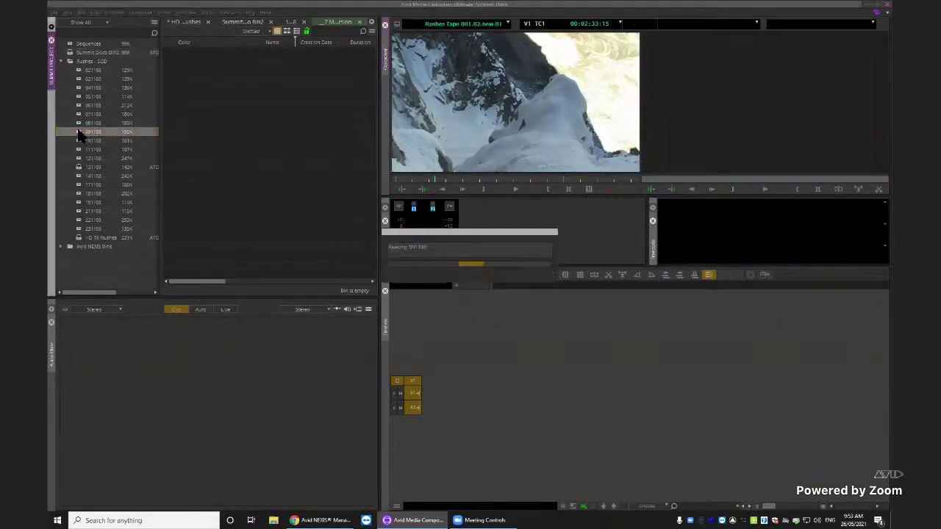
mouse_move(288, 206)
mouse_down()
mouse_move(191, 82)
mouse_move(187, 63)
mouse_move(544, 405)
mouse_up()
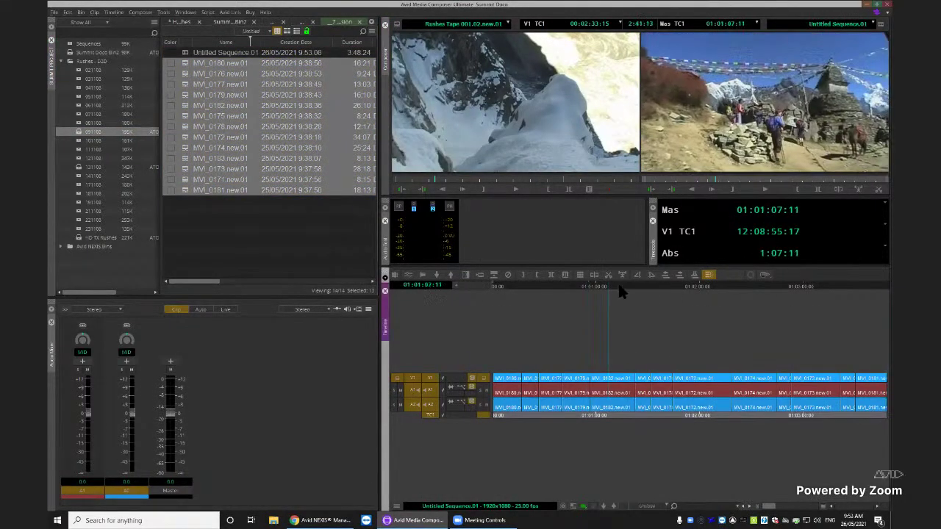
click(585, 291)
click(239, 56)
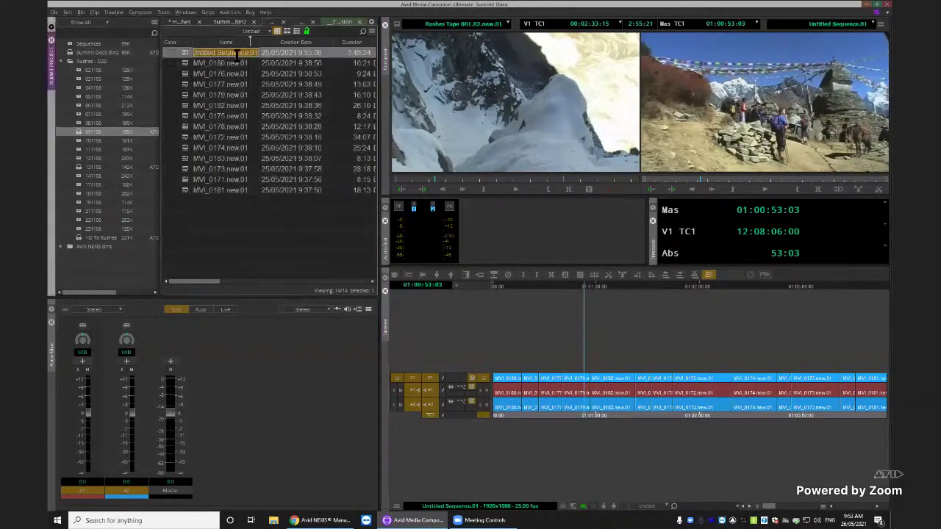
text(FOR TX)
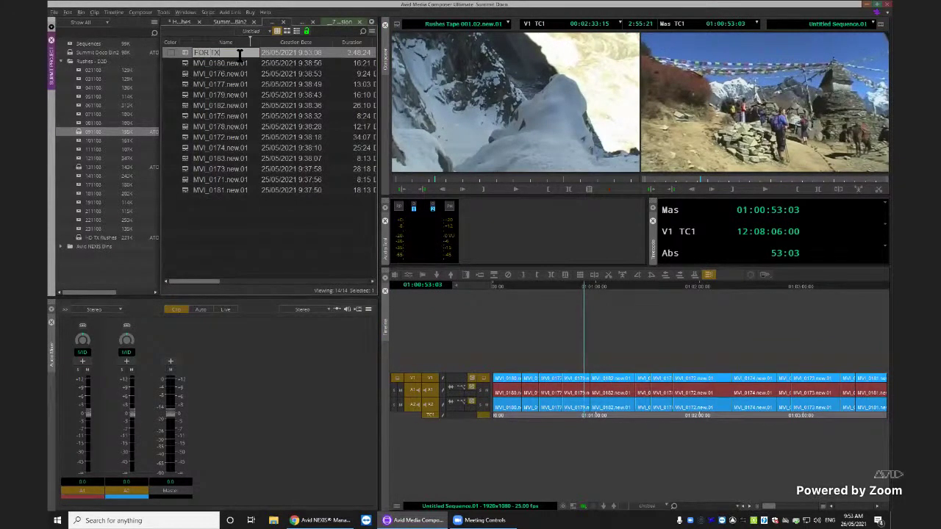
key(Return)
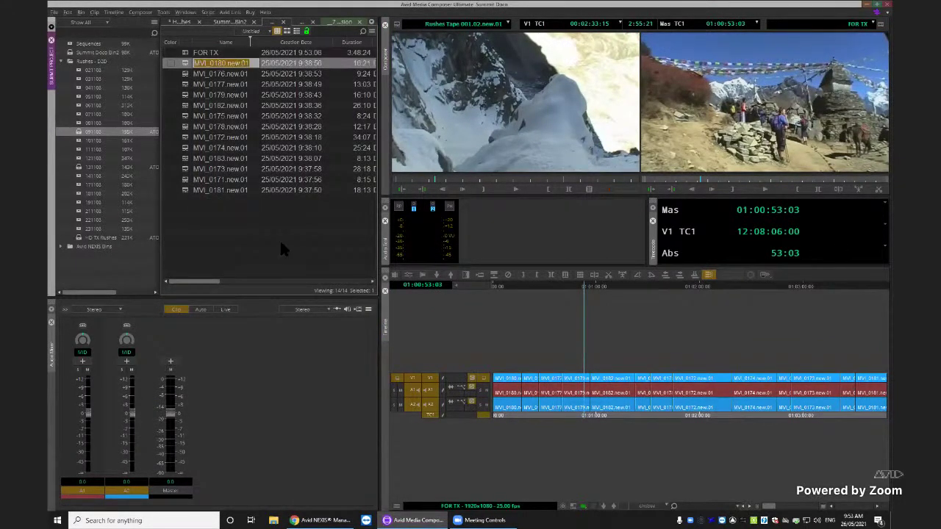
Open the IMF Window from Tools, place it above the monitors, and add FOR TX
click(281, 246)
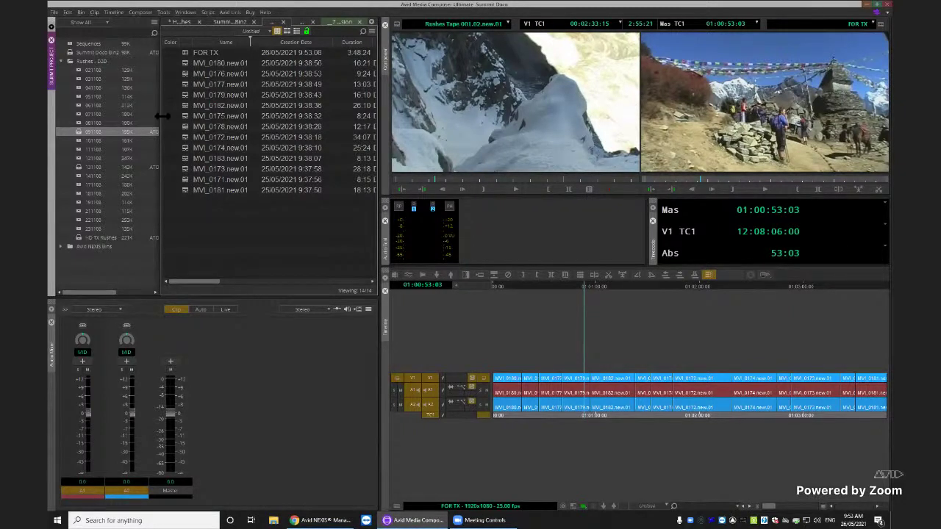
click(162, 13)
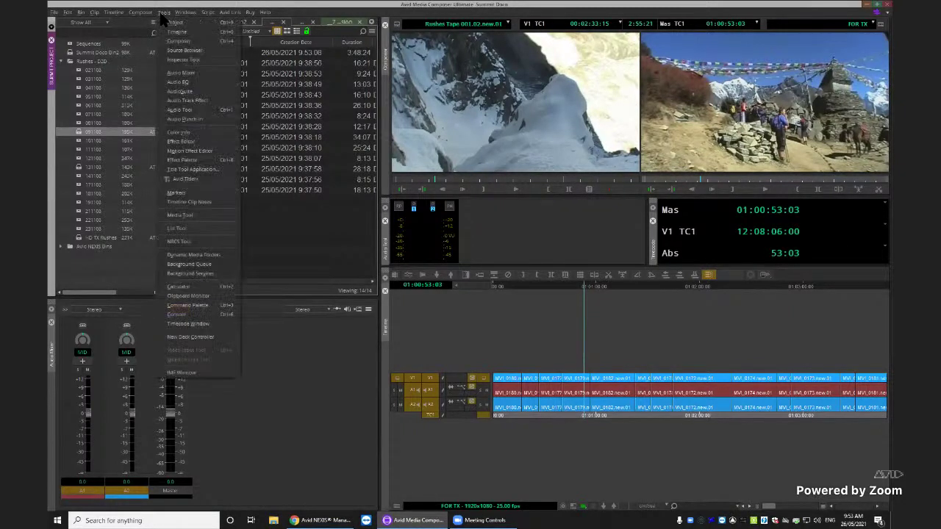
click(181, 373)
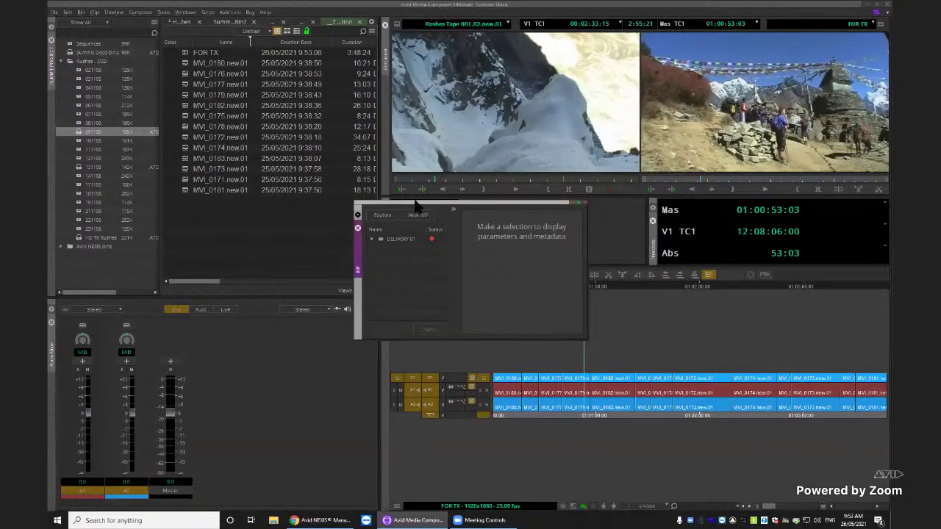
drag(416, 206, 487, 52)
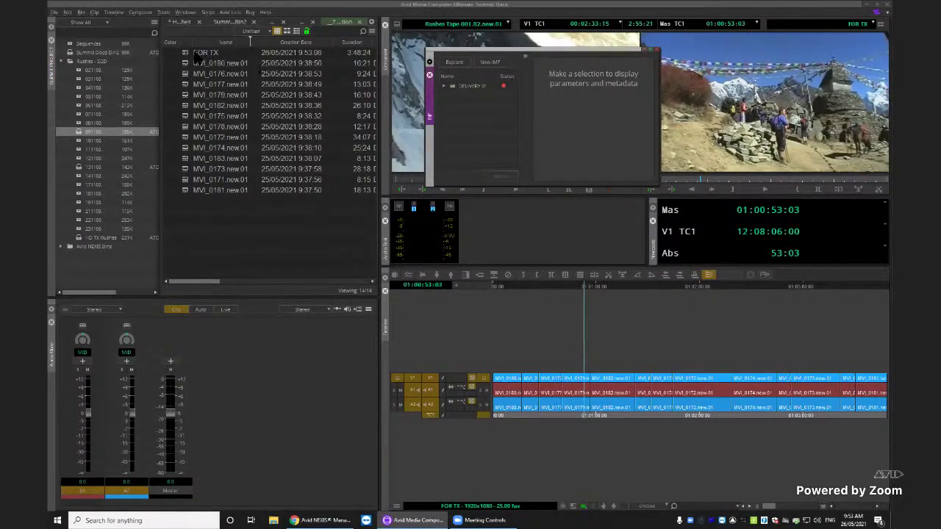
drag(188, 59, 496, 144)
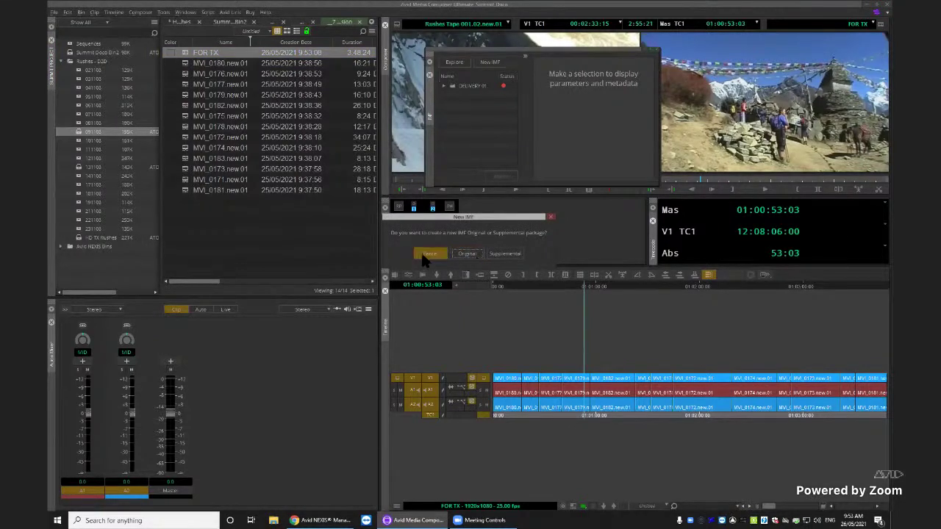
Create an Original IMF package named CLIMBINGDEL and select its FOR TX_CPL composition
click(474, 255)
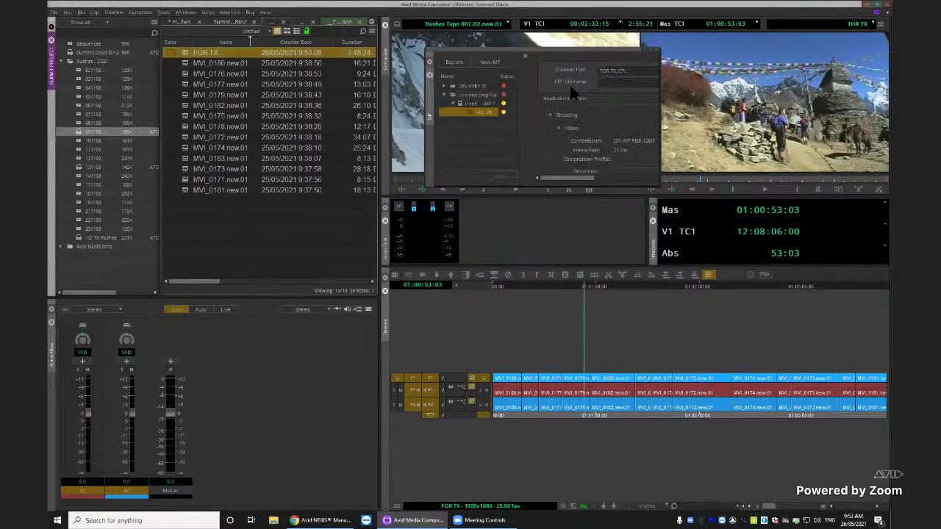
click(540, 52)
drag(540, 53, 375, 53)
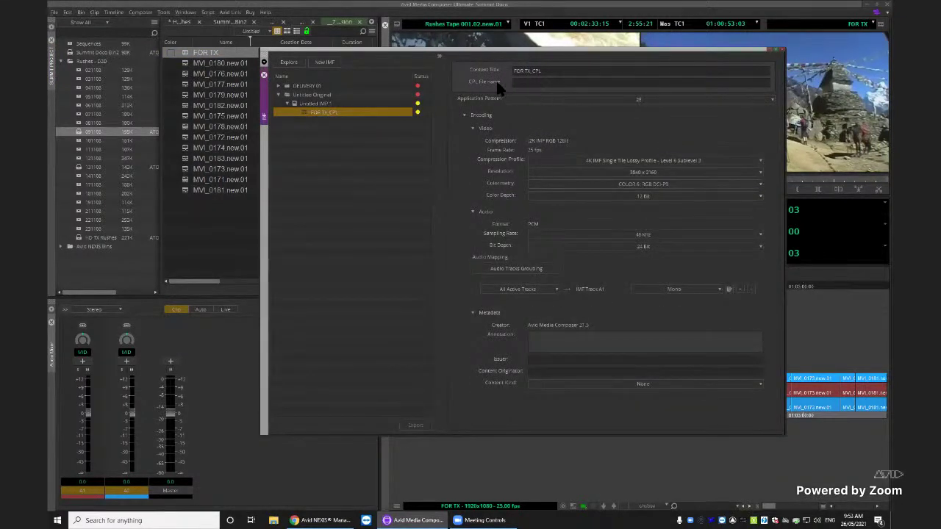
click(314, 94)
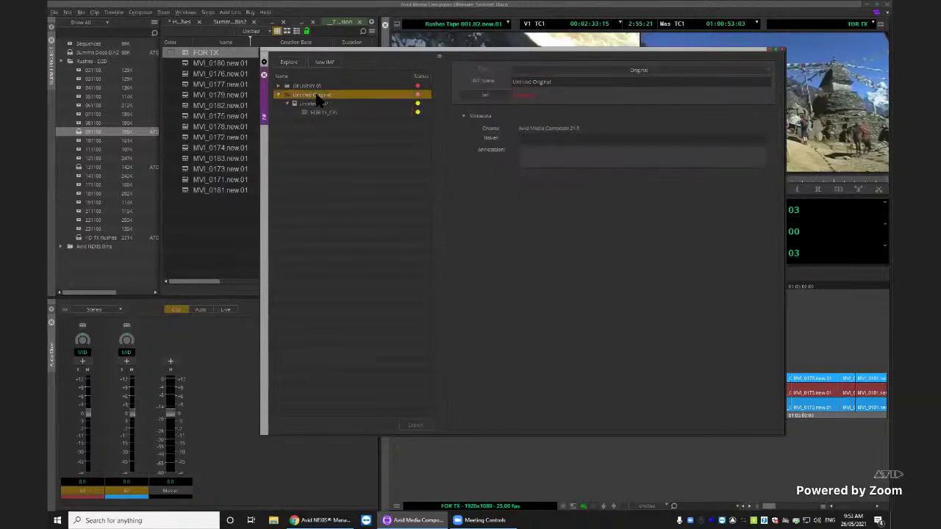
click(544, 82)
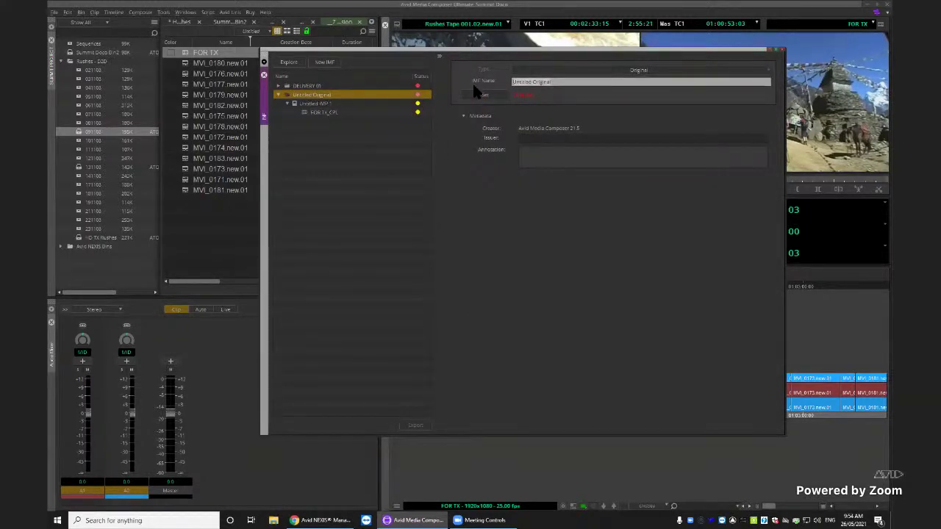
text(CLIMBINGOE)
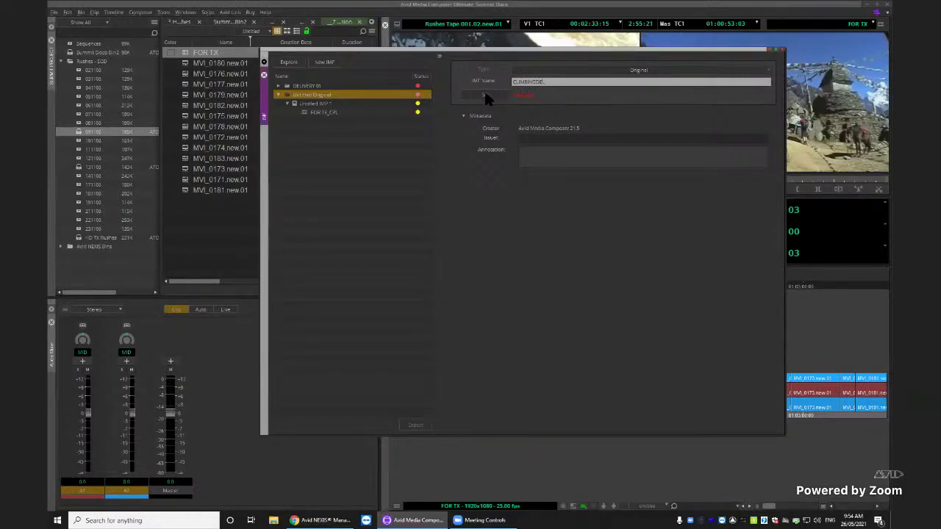
text(DE)
key(Return)
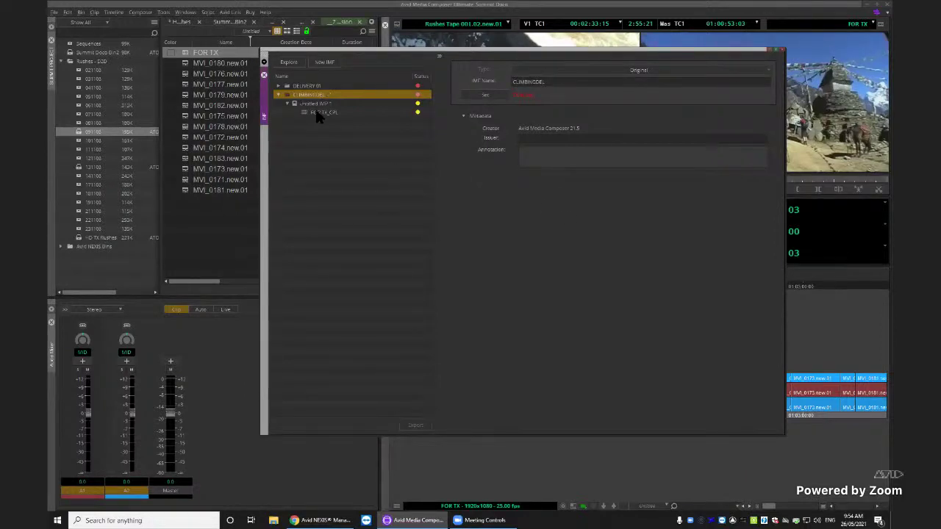
click(325, 114)
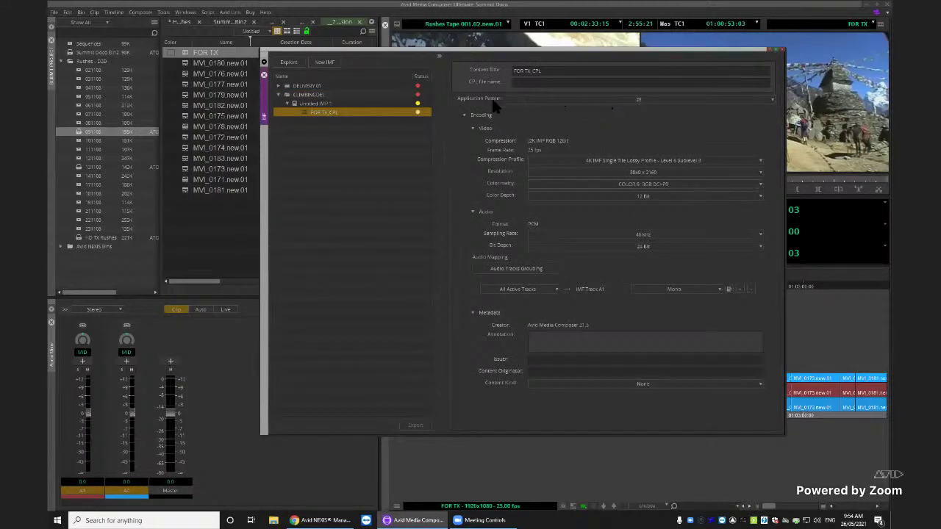
Set FOR TX_CPL video to 2K IMF Single Tile Lossy Level 4 Sublevel 2, 1920 x 1080, 12 Bit
click(594, 166)
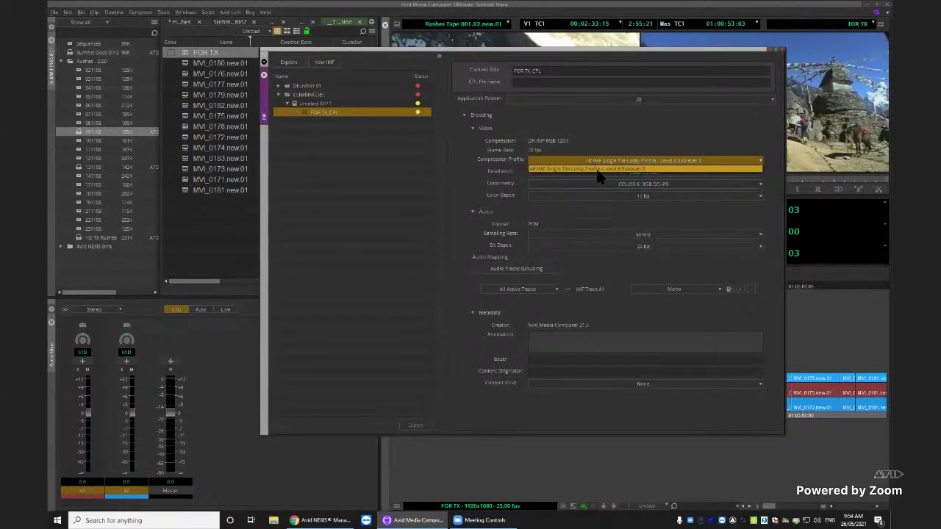
click(602, 174)
click(664, 174)
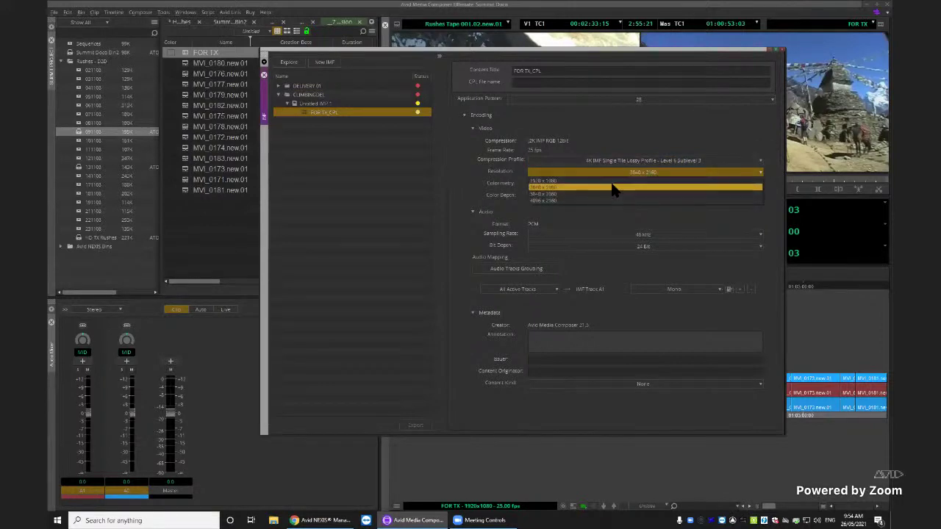
click(612, 183)
click(641, 194)
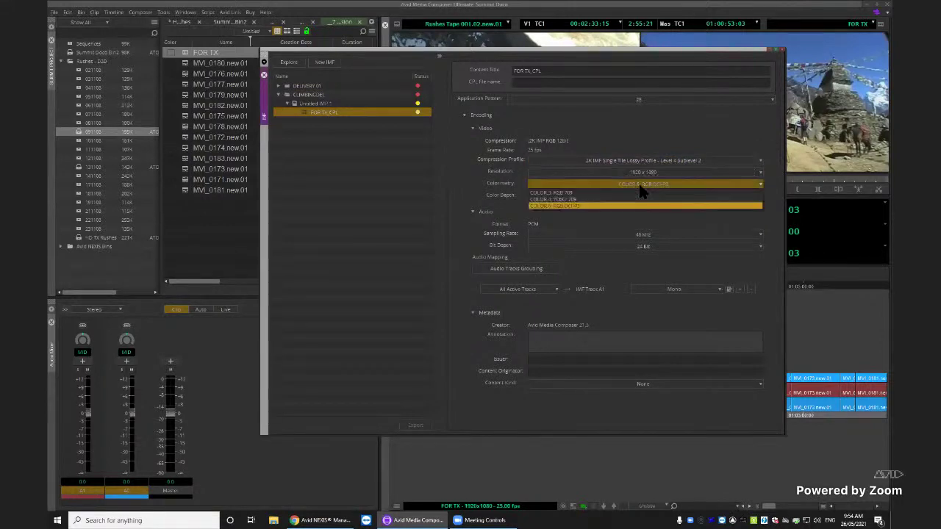
click(599, 209)
click(608, 195)
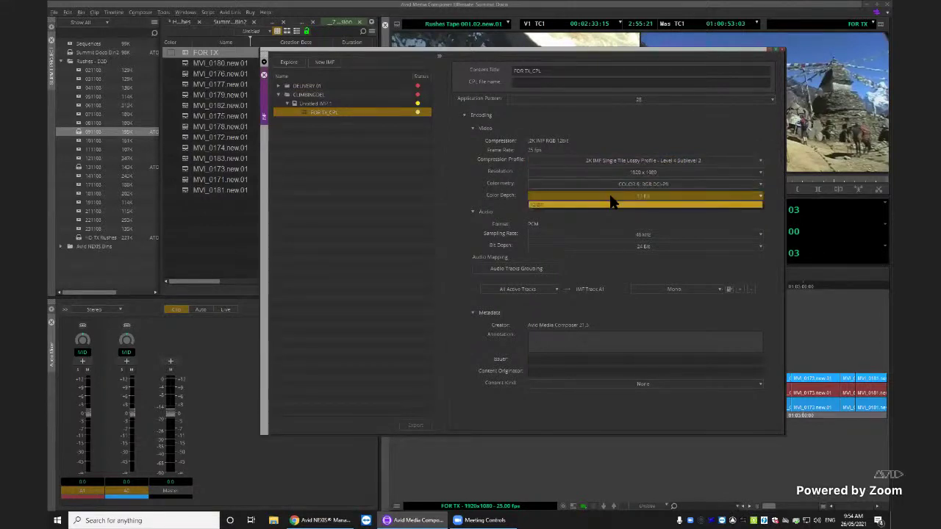
click(455, 181)
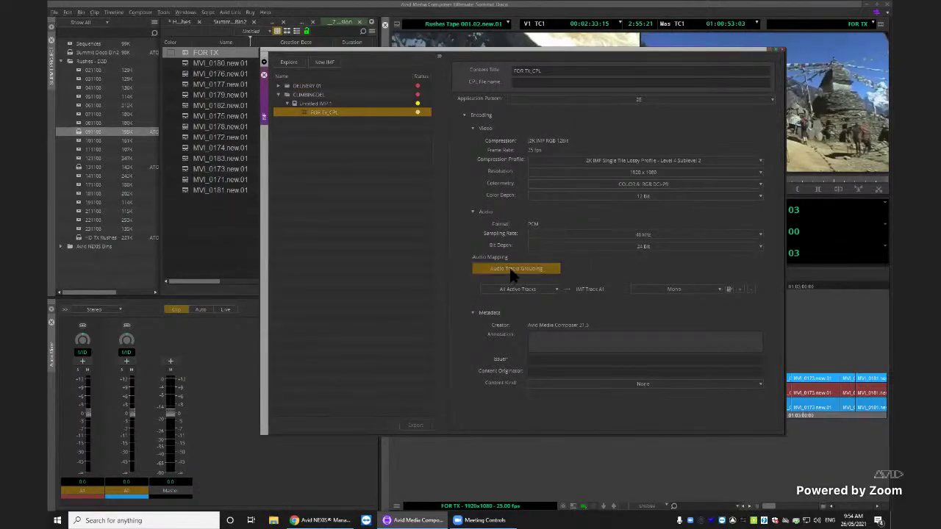
Map source A1 (Mono) to IMF Track A1, keeping it Mono
click(535, 289)
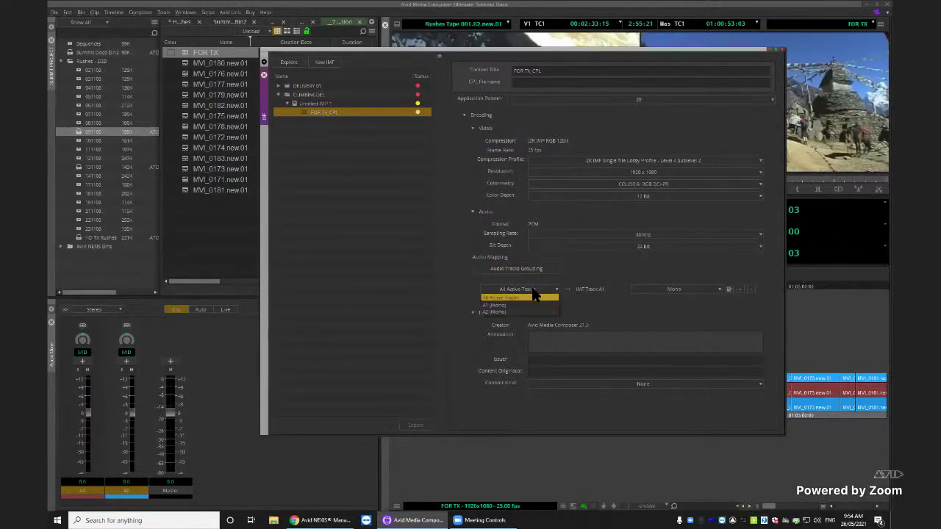
click(525, 301)
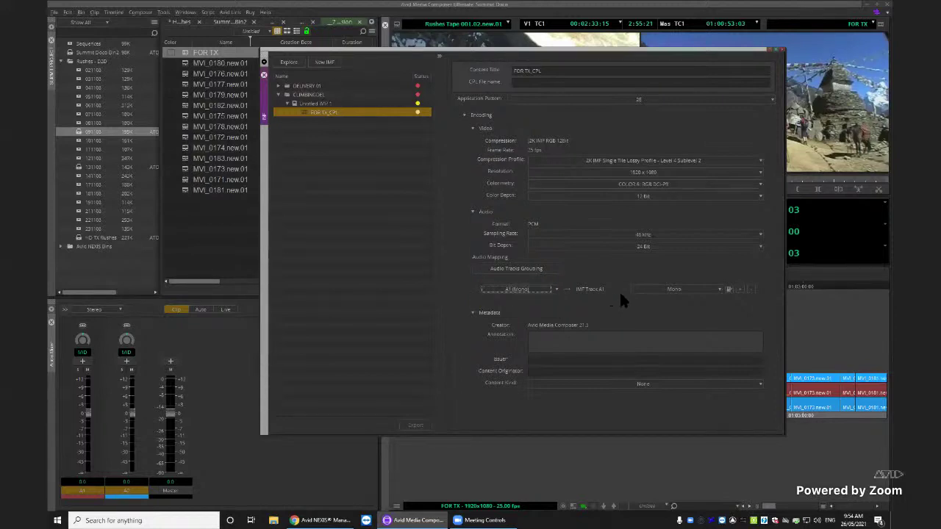
click(690, 291)
Add IMF Track A2 with All Active Tracks as source, set to Stereo
click(741, 289)
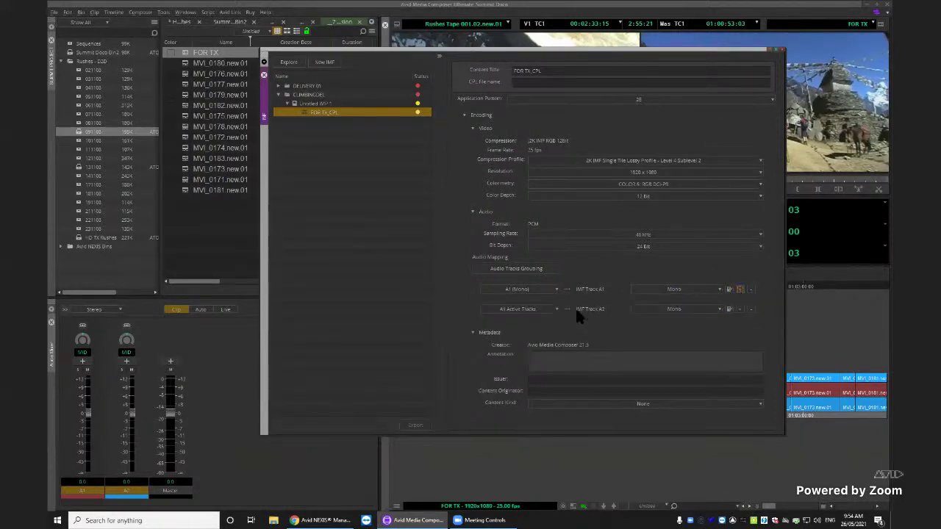
click(530, 311)
click(530, 317)
click(675, 311)
click(676, 324)
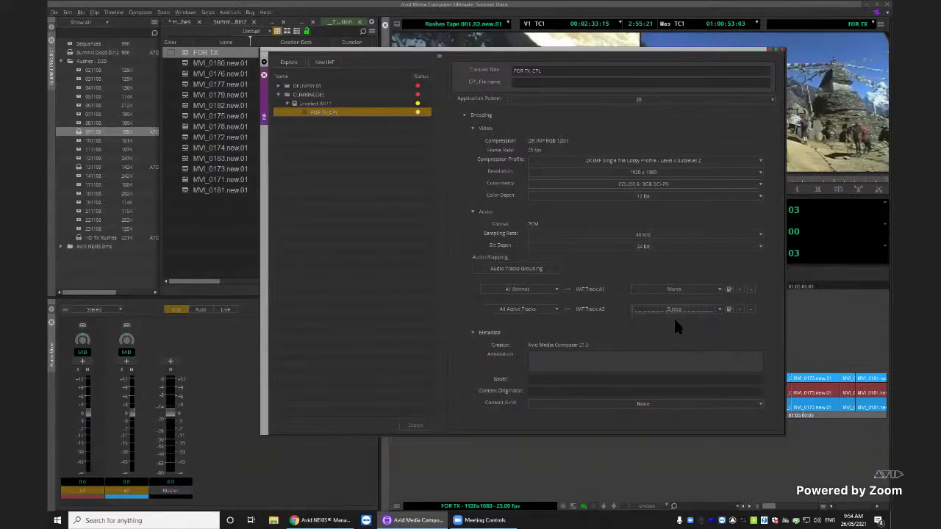
Review IMF Track A2's MCA metadata, leaving the language as English, and cancel without changes
click(729, 309)
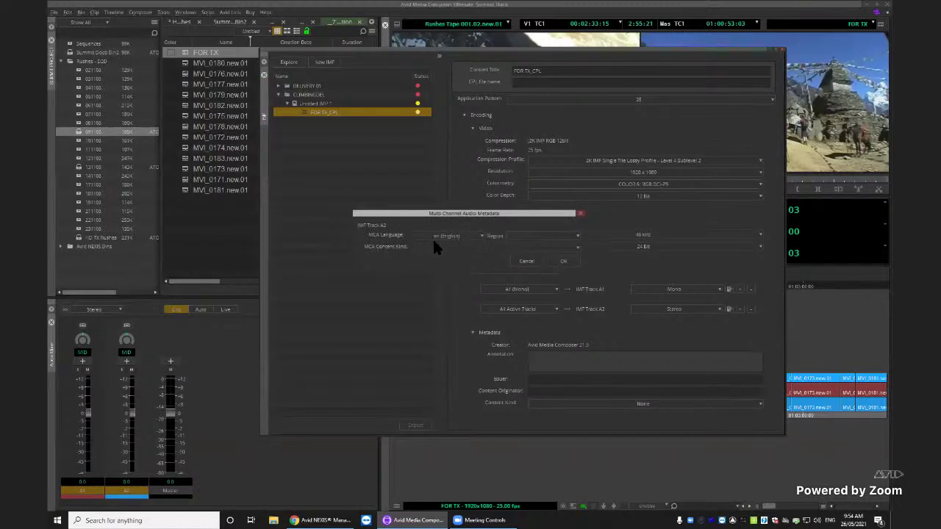
click(469, 236)
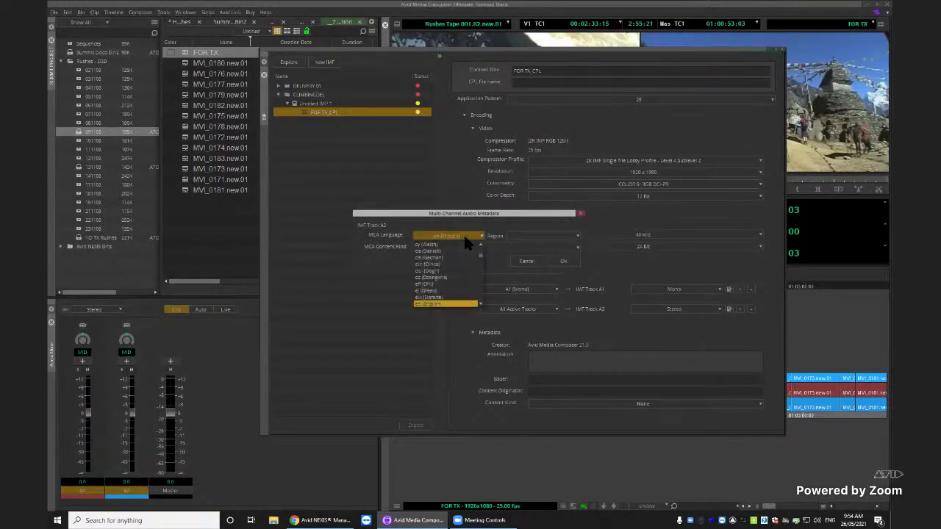
scroll(458, 264, down, 6)
scroll(457, 268, down, 15)
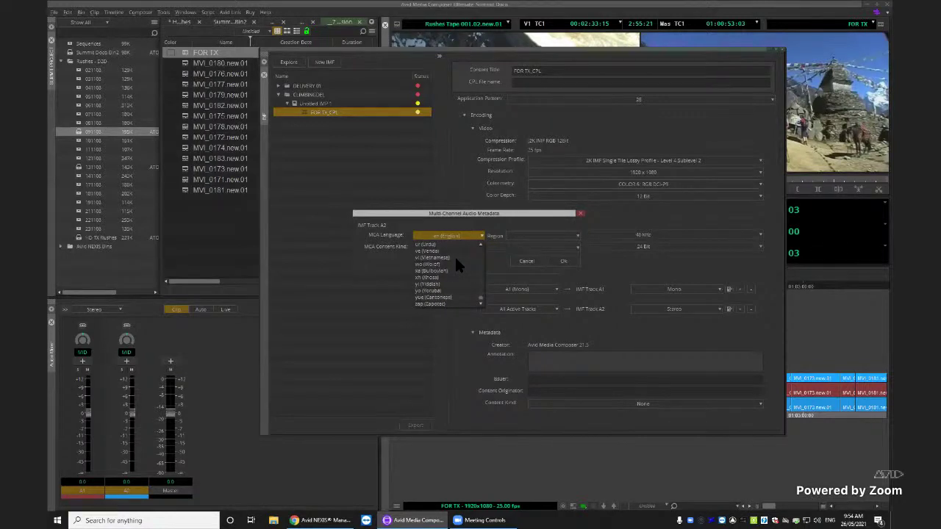
scroll(455, 260, up, 1)
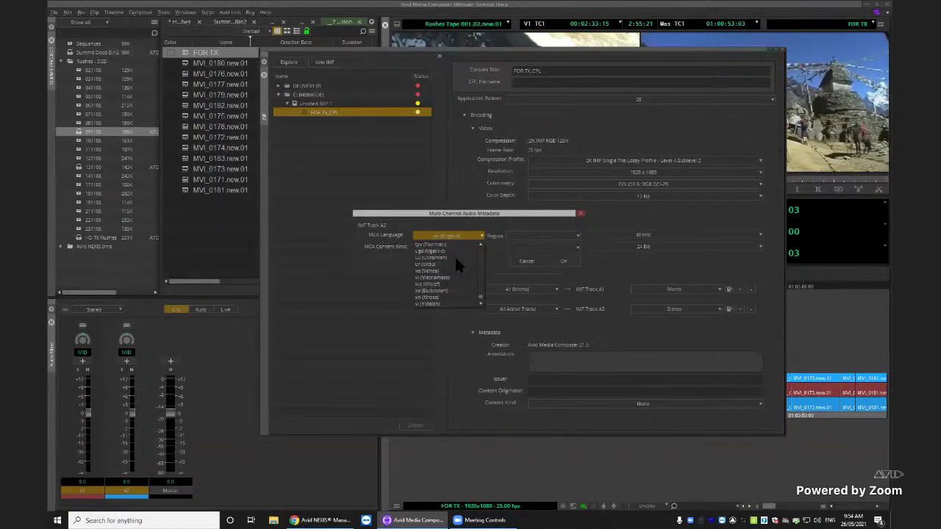
scroll(456, 264, up, 3)
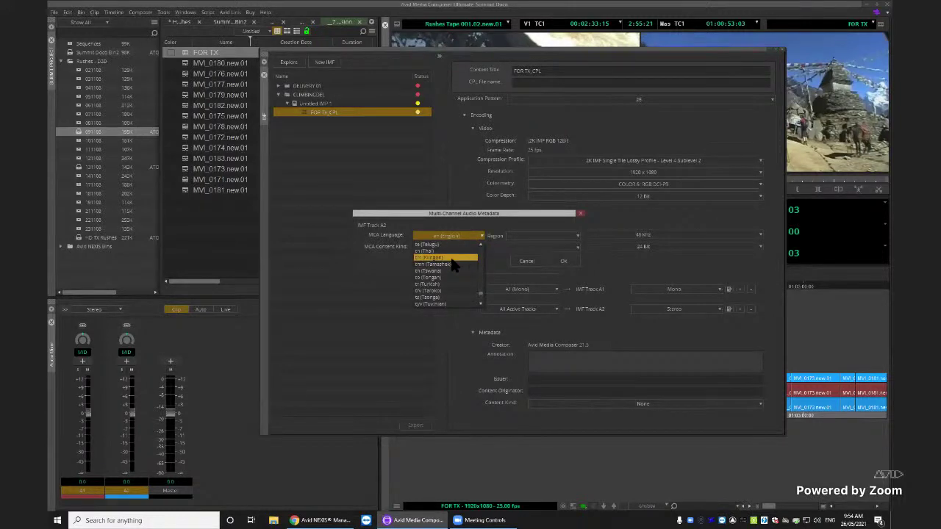
click(423, 272)
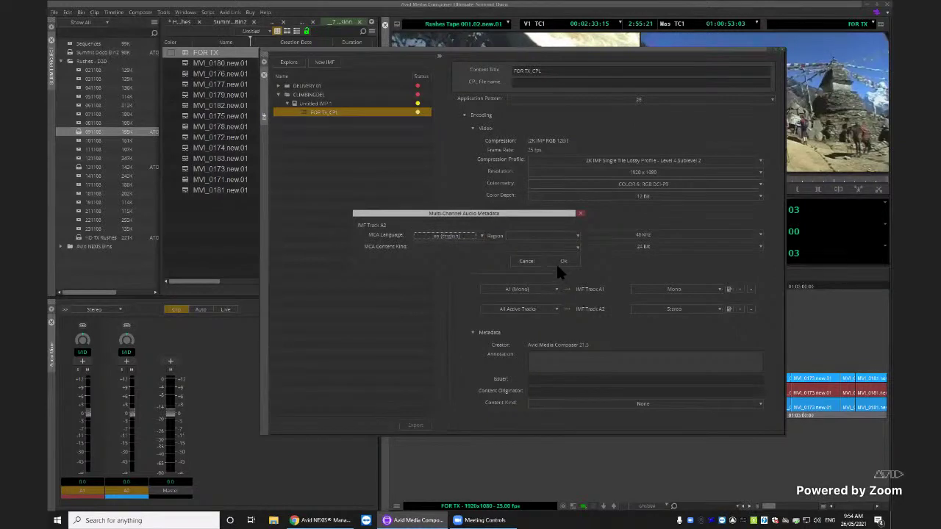
click(526, 262)
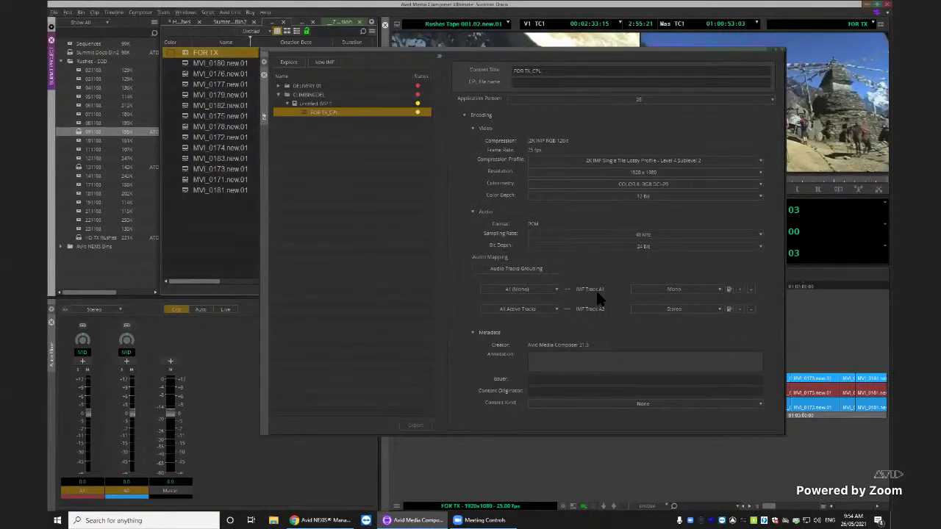